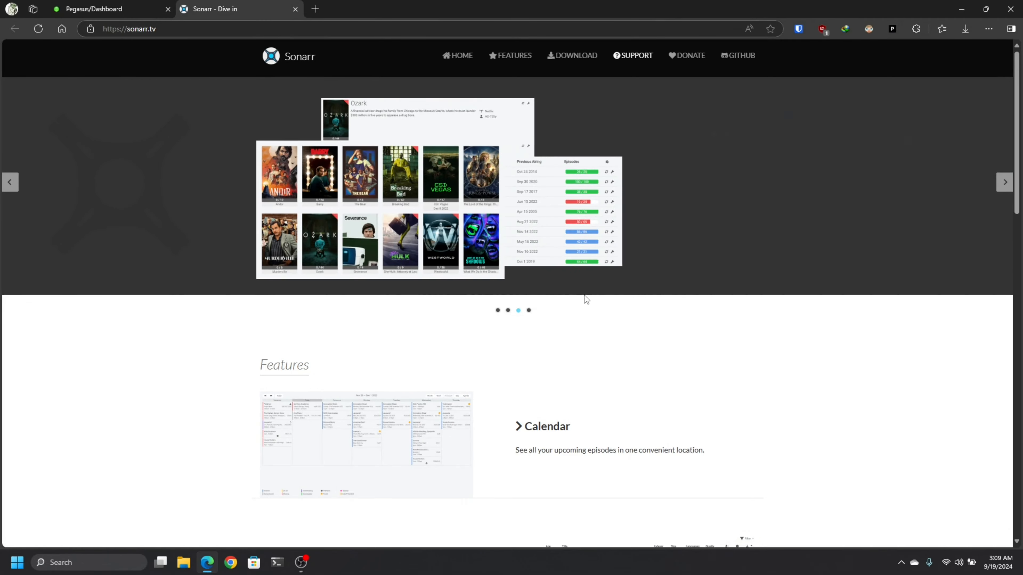
- Look over the features and the Windows download instructions on the Sonarr website
{"action": "scroll", "coordinate": [648, 309], "scroll_direction": "down", "scroll_amount": 10}
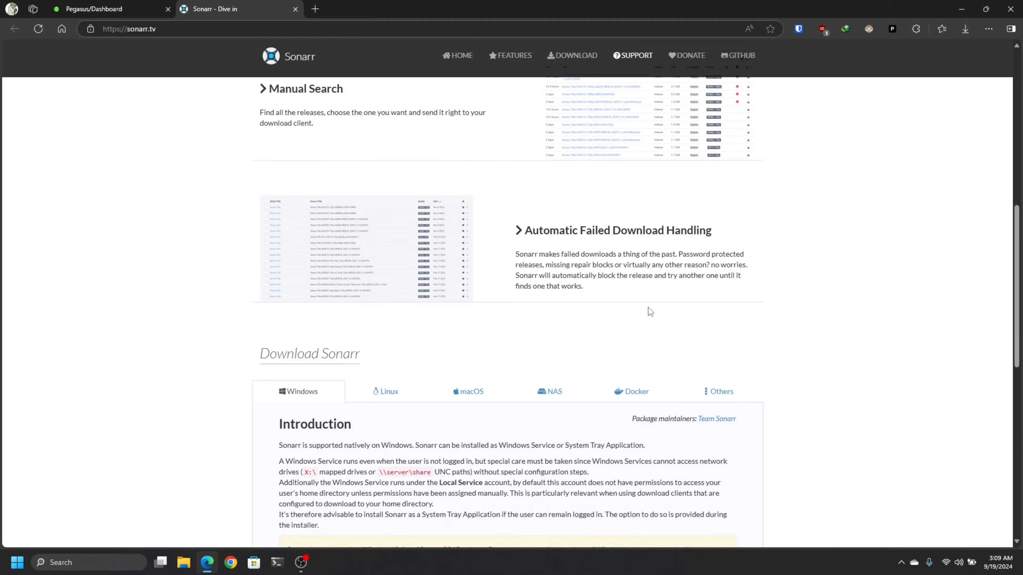
{"action": "scroll", "coordinate": [648, 307], "scroll_direction": "down", "scroll_amount": 3}
{"action": "scroll", "coordinate": [648, 307], "scroll_direction": "up", "scroll_amount": 11}
{"action": "scroll", "coordinate": [648, 307], "scroll_direction": "down", "scroll_amount": 11}
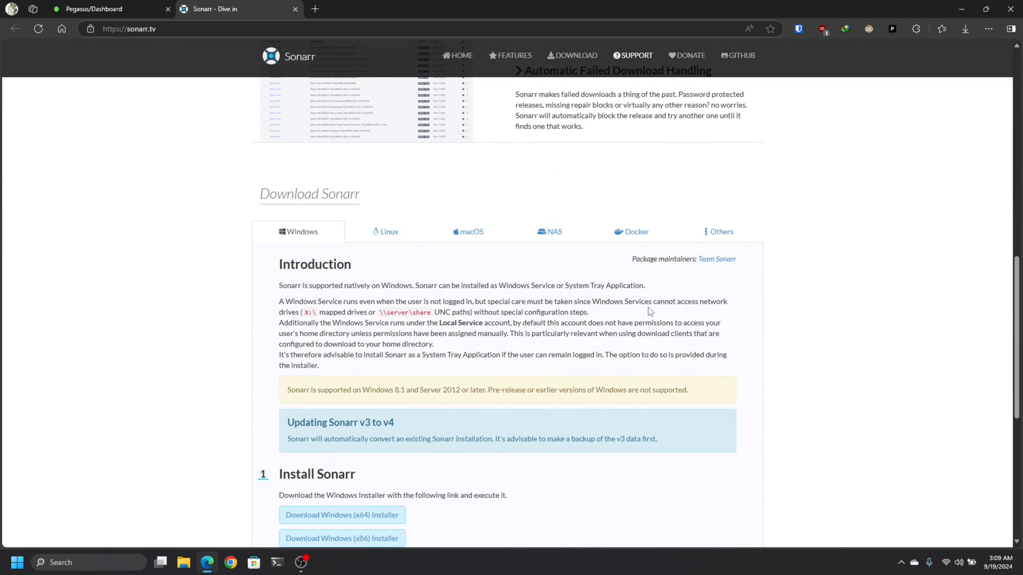
- Switch to the Unraid server page and search its community apps for sonarr
{"action": "left_click", "coordinate": [113, 9]}
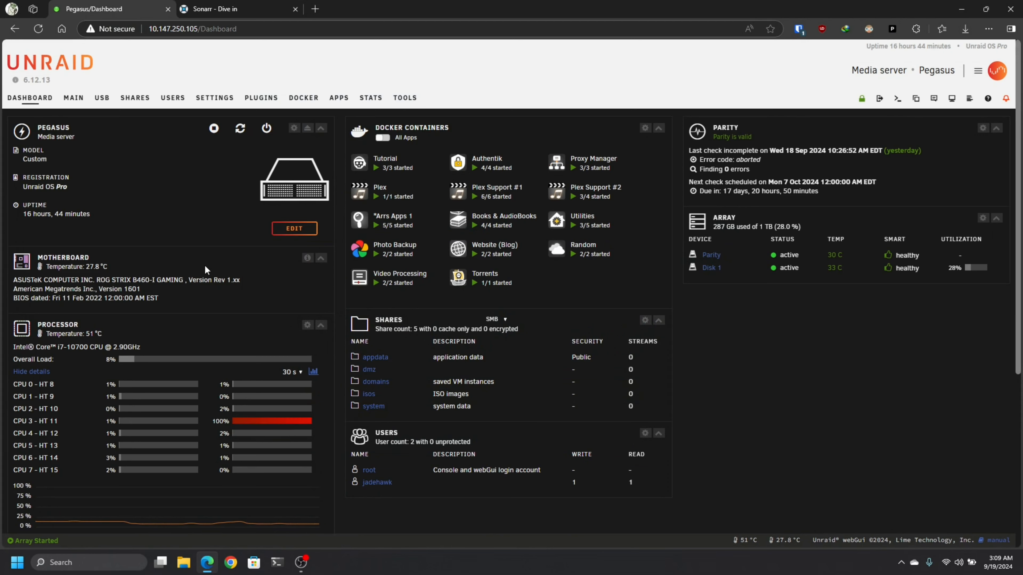
{"action": "left_click", "coordinate": [337, 106]}
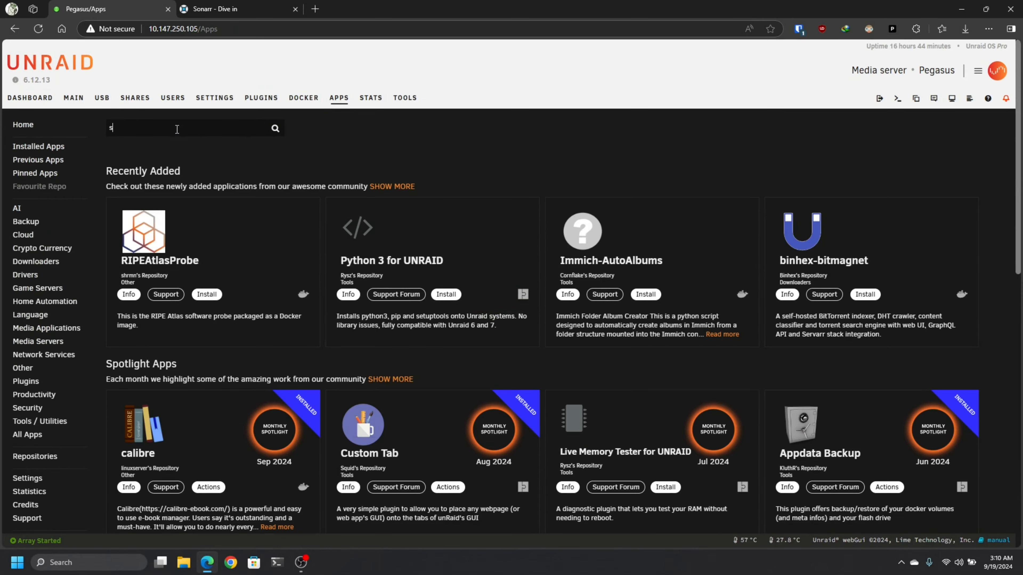
{"action": "type", "text": "sonarr"}
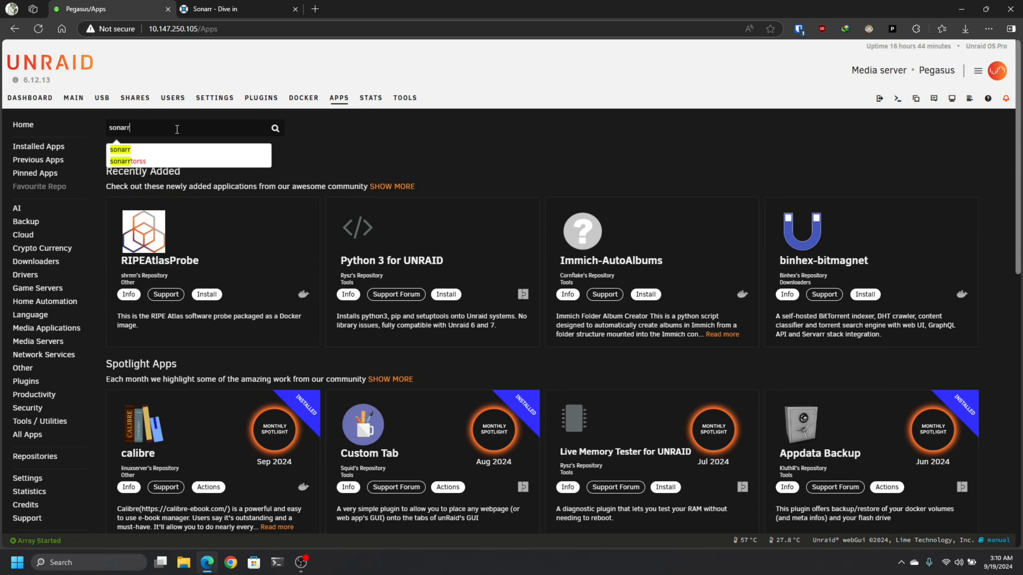
{"action": "key", "text": "Return"}
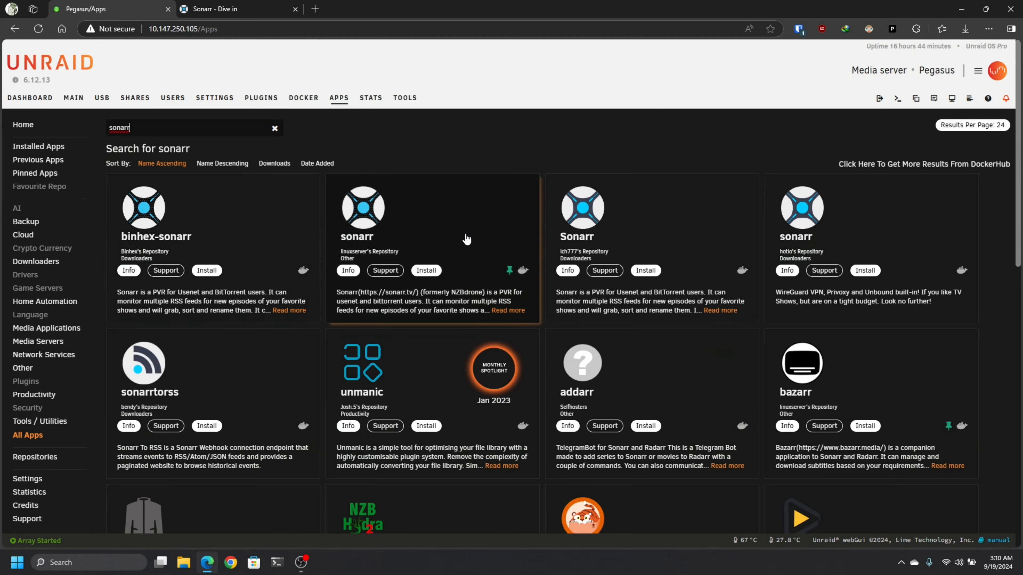
- Start installing hotio's sonarr app using the template's default tag (:latest) and name the container sonarr-tut
{"action": "left_click", "coordinate": [824, 234]}
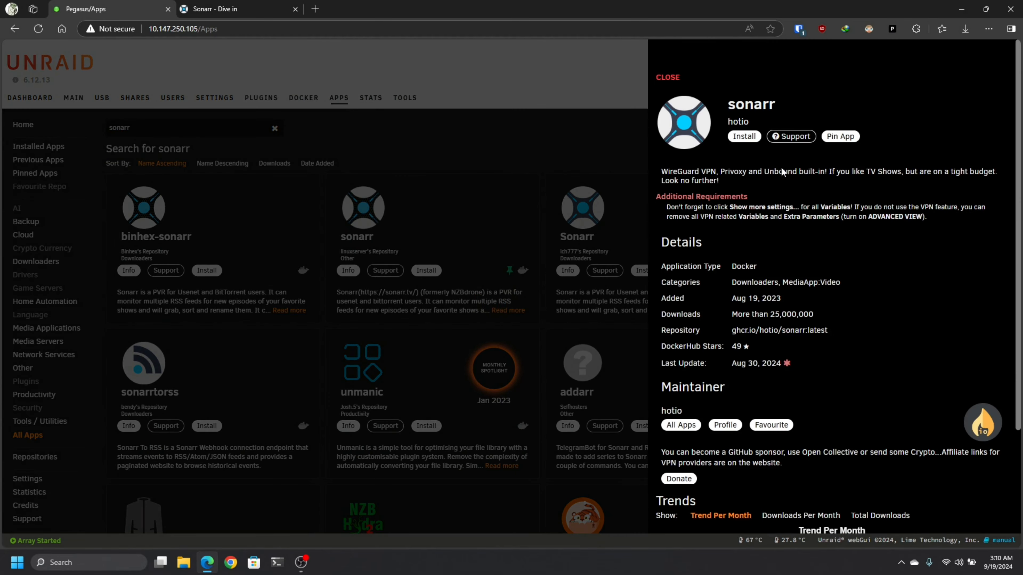
{"action": "left_click", "coordinate": [744, 137]}
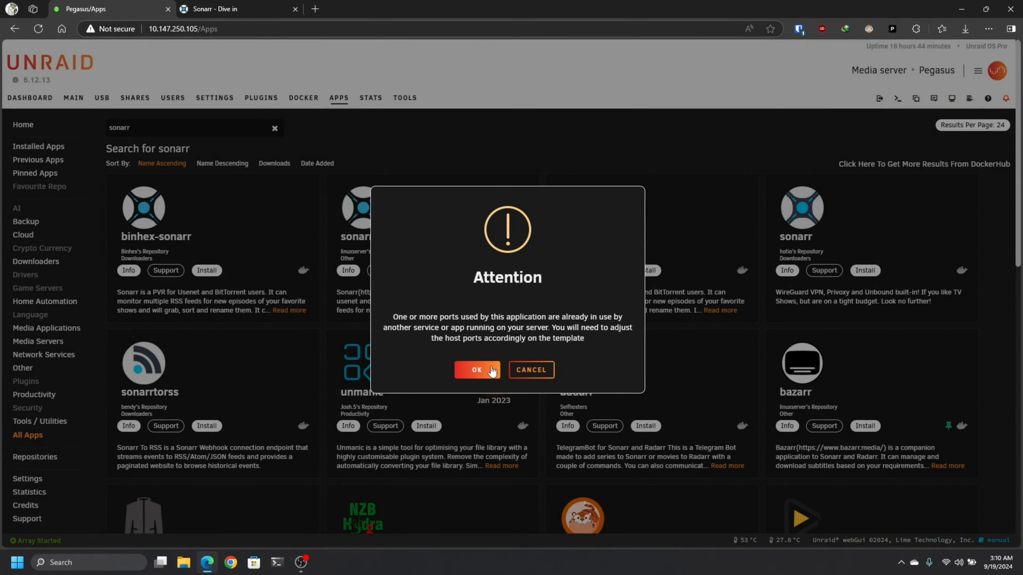
{"action": "left_click", "coordinate": [492, 372]}
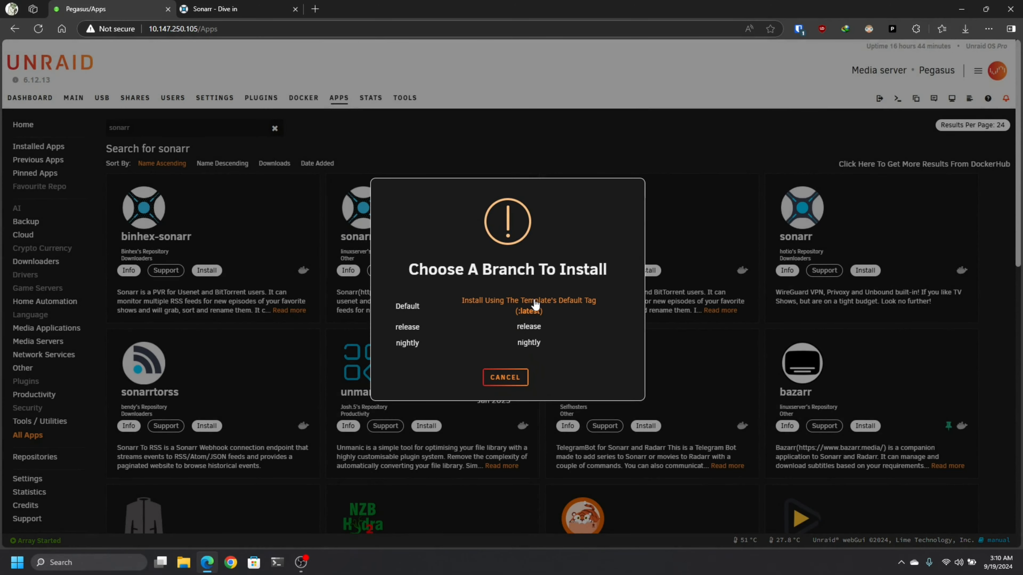
{"action": "left_click", "coordinate": [533, 306]}
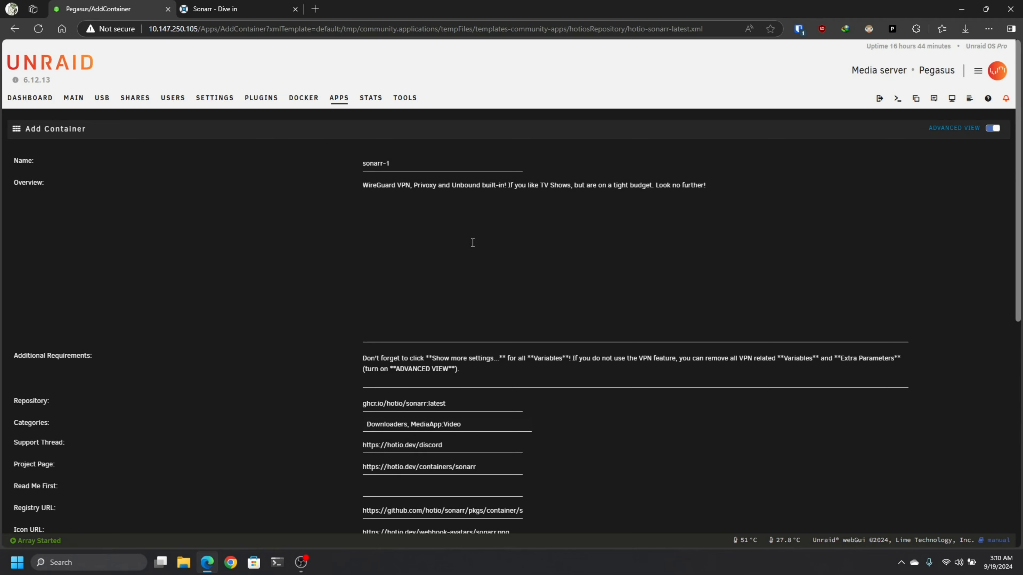
{"action": "left_click", "coordinate": [387, 162]}
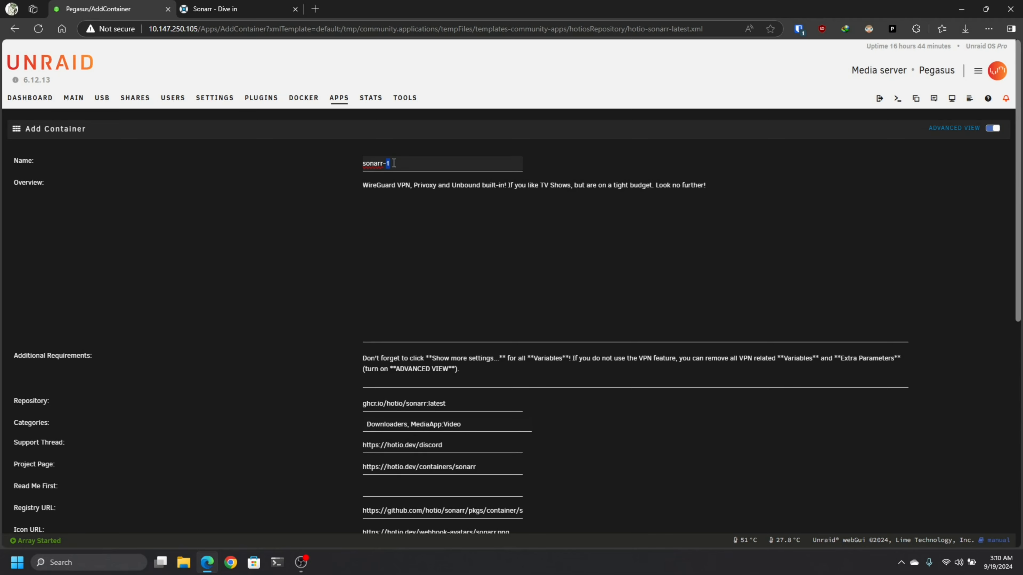
- Put the container on the custom youtube network and set the host port for 8989 to 3989
{"action": "scroll", "coordinate": [542, 306], "scroll_direction": "down", "scroll_amount": 10}
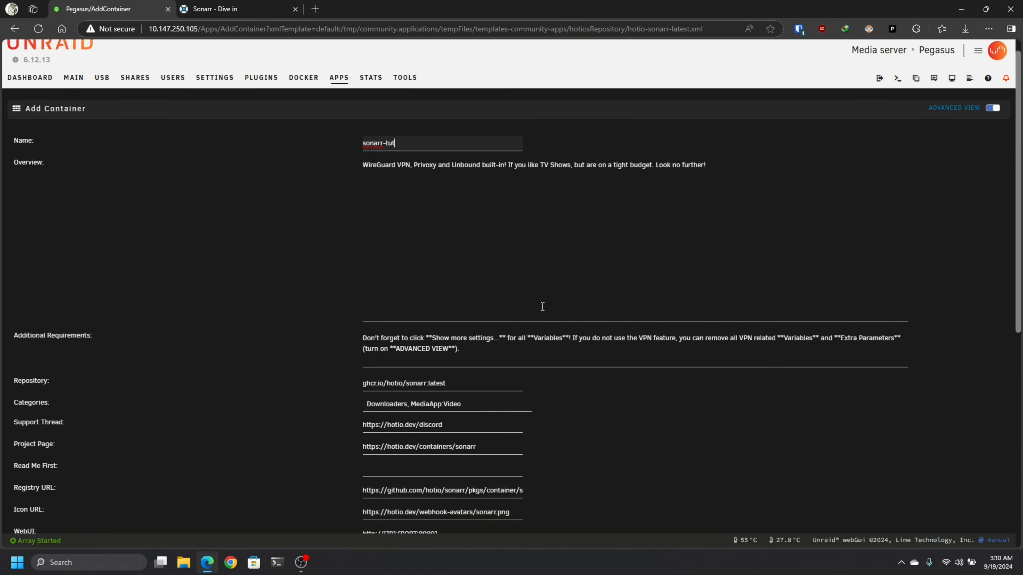
{"action": "left_click", "coordinate": [450, 246]}
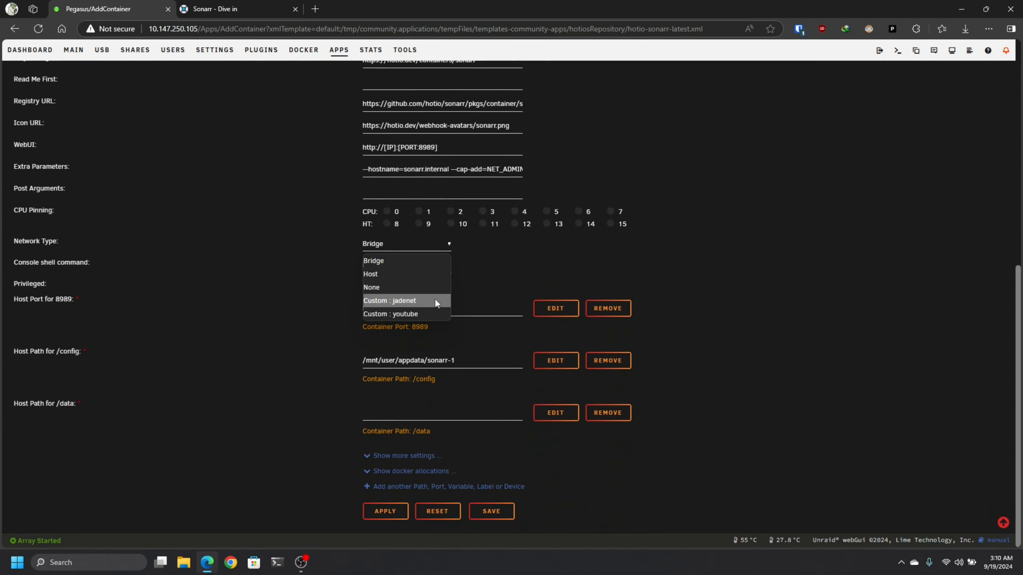
{"action": "left_click", "coordinate": [410, 314]}
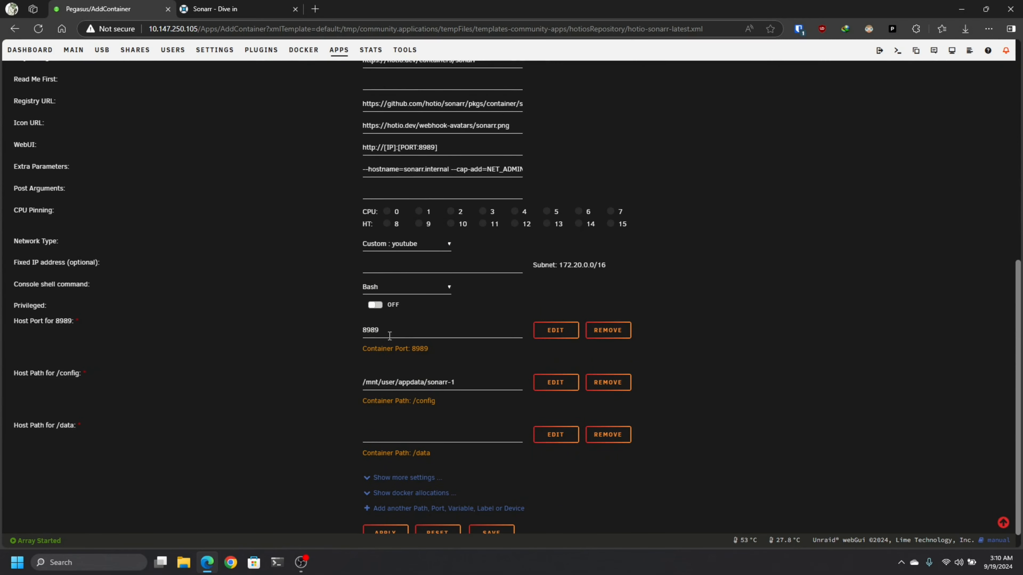
{"action": "left_click", "coordinate": [365, 330]}
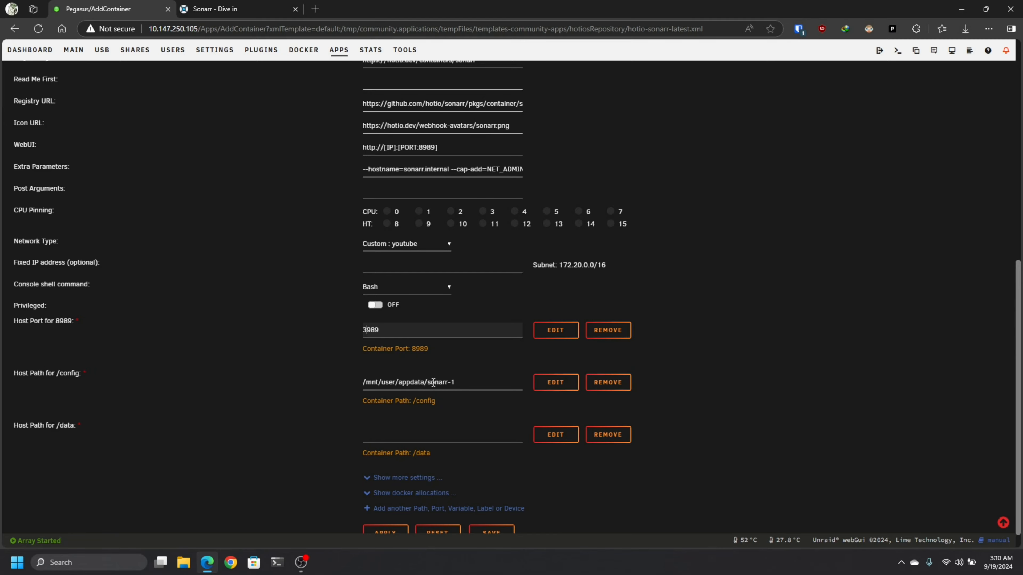
- Replace the host path for /config with /mnt/user/appdata/youtube-tut/sonarr
{"action": "left_click", "coordinate": [554, 382]}
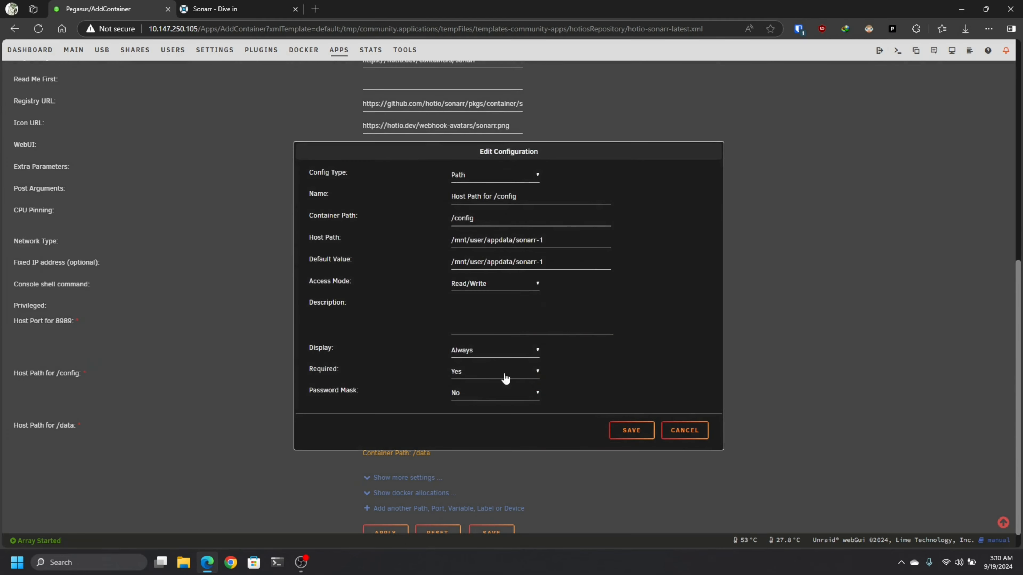
{"action": "left_click", "coordinate": [557, 241]}
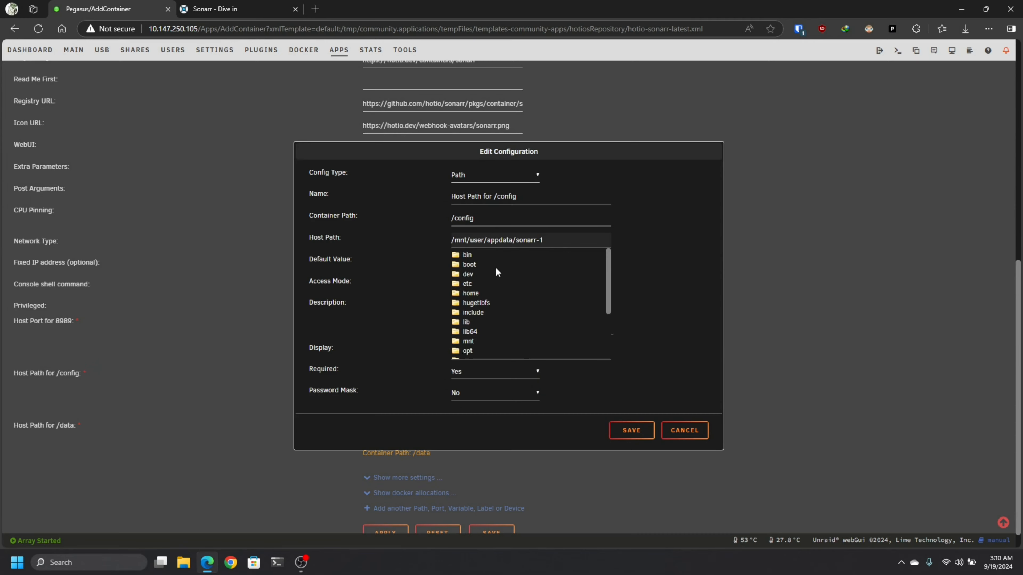
{"action": "key", "text": "BackSpace"}
{"action": "key", "text": "BackSpace"}
{"action": "key", "text": "BackSpace"}
{"action": "key", "text": "BackSpace"}
{"action": "key", "text": "BackSpace"}
{"action": "key", "text": "BackSpace"}
{"action": "key", "text": "BackSpace"}
{"action": "key", "text": "BackSpace"}
{"action": "key", "text": "BackSpace"}
{"action": "key", "text": "BackSpace"}
{"action": "key", "text": "BackSpace"}
{"action": "key", "text": "BackSpace"}
{"action": "key", "text": "BackSpace"}
{"action": "key", "text": "BackSpace"}
{"action": "key", "text": "BackSpace"}
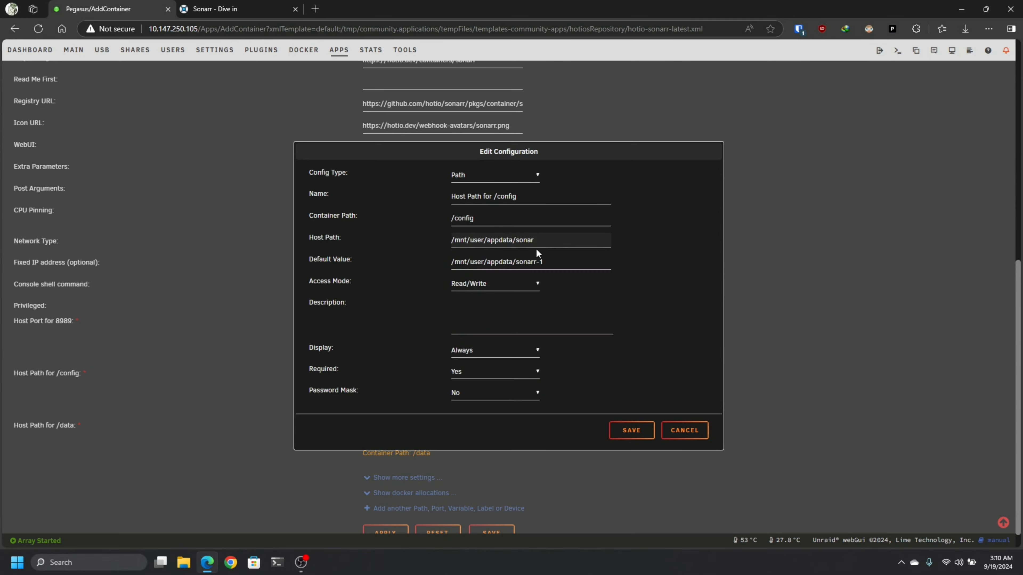
{"action": "key", "text": "BackSpace"}
{"action": "key", "text": "BackSpace"}
{"action": "key", "text": "BackSpace"}
{"action": "key", "text": "BackSpace"}
{"action": "key", "text": "BackSpace"}
{"action": "key", "text": "BackSpace"}
{"action": "key", "text": "BackSpace"}
{"action": "key", "text": "BackSpace"}
{"action": "key", "text": "BackSpace"}
{"action": "key", "text": "BackSpace"}
{"action": "key", "text": "BackSpace"}
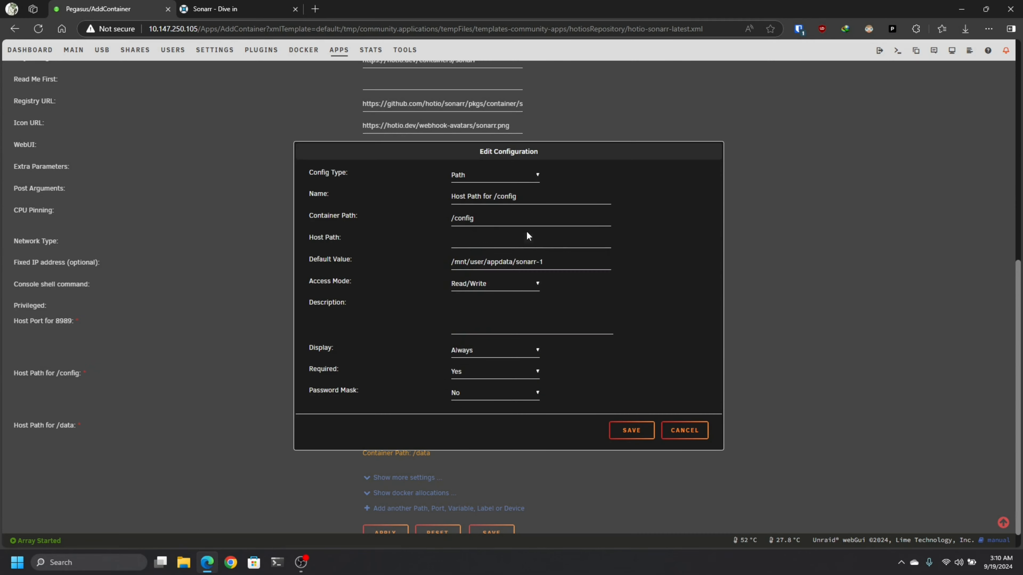
{"action": "left_click", "coordinate": [468, 240]}
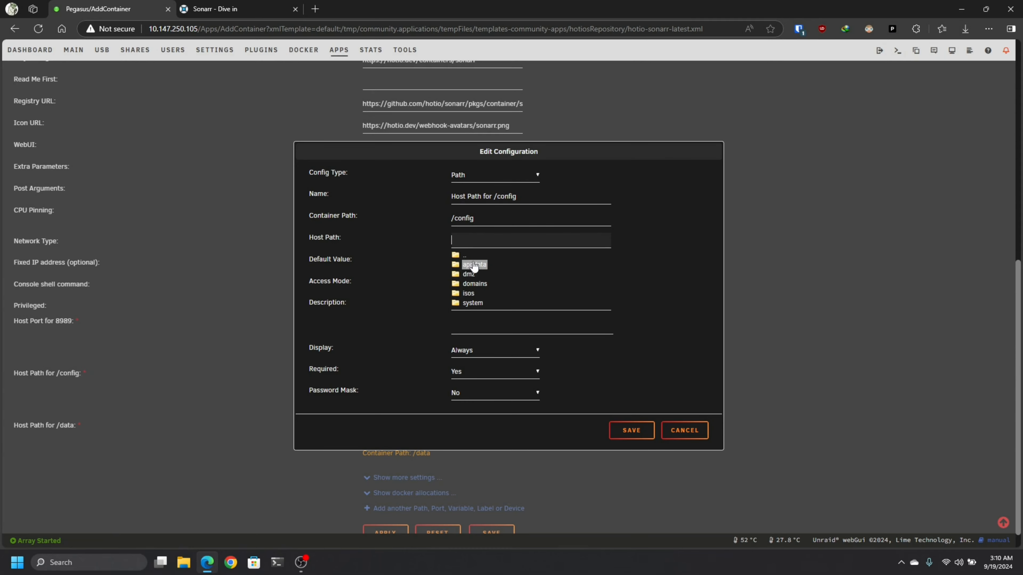
{"action": "left_click", "coordinate": [474, 265]}
{"action": "scroll", "coordinate": [509, 312], "scroll_direction": "down", "scroll_amount": 5}
{"action": "scroll", "coordinate": [510, 314], "scroll_direction": "down", "scroll_amount": 1}
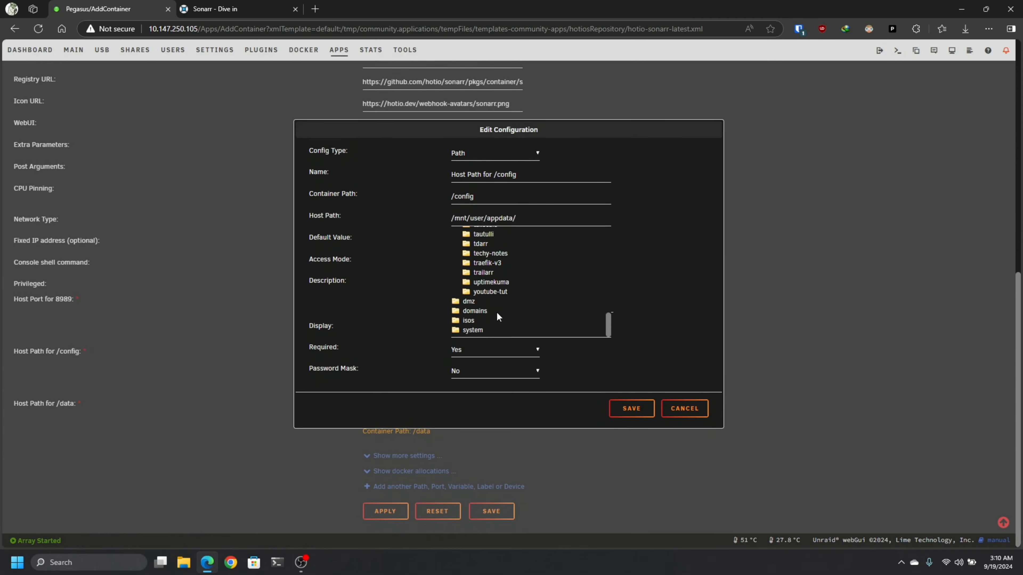
{"action": "left_click", "coordinate": [505, 295]}
{"action": "scroll", "coordinate": [515, 299], "scroll_direction": "down", "scroll_amount": 1}
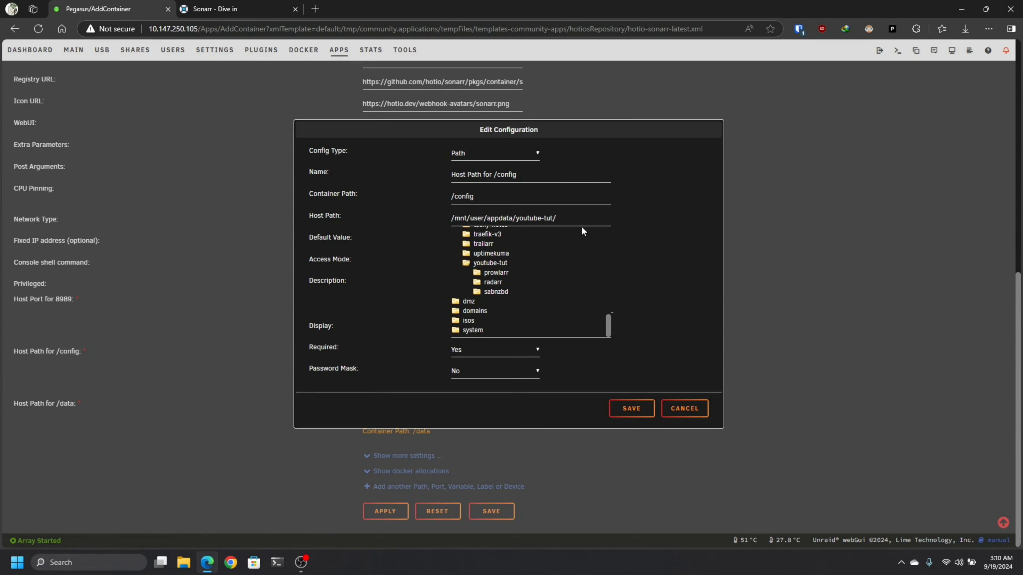
{"action": "left_click", "coordinate": [583, 218]}
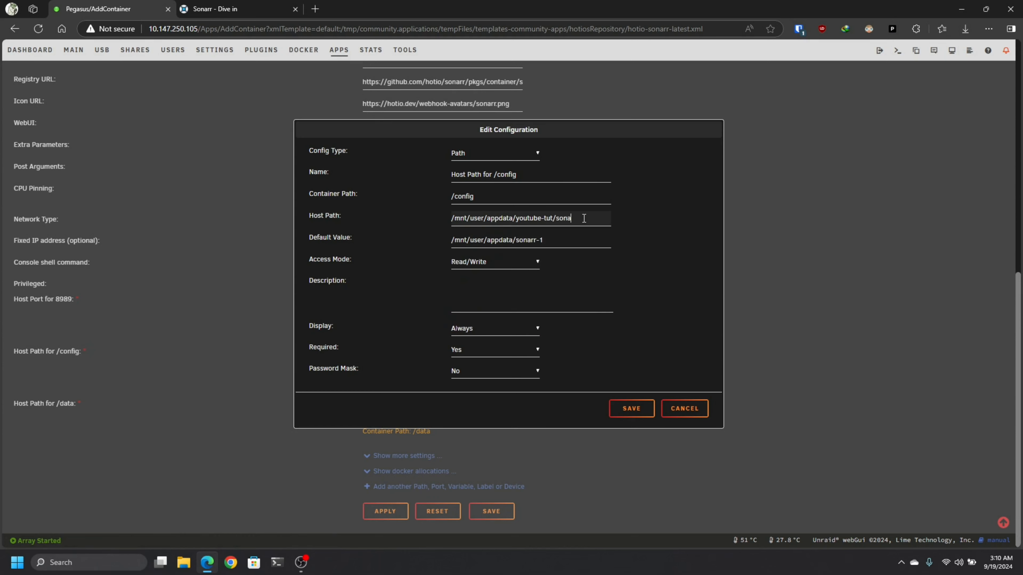
- Clear the default value of the /config path and save its configuration
{"action": "left_click_drag", "start_coordinate": [550, 241], "coordinate": [442, 246]}
{"action": "key", "text": "BackSpace"}
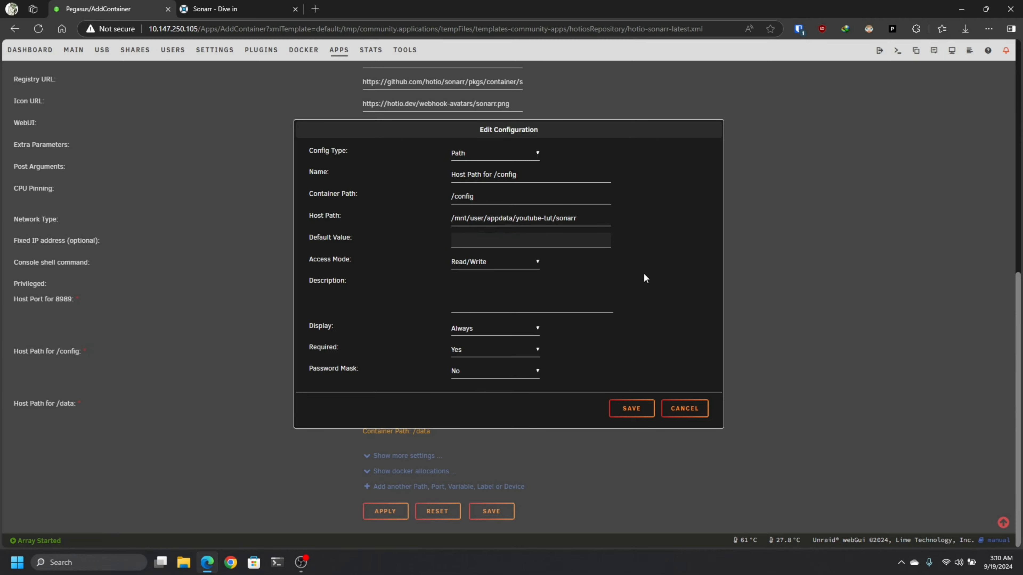
{"action": "left_click", "coordinate": [641, 406]}
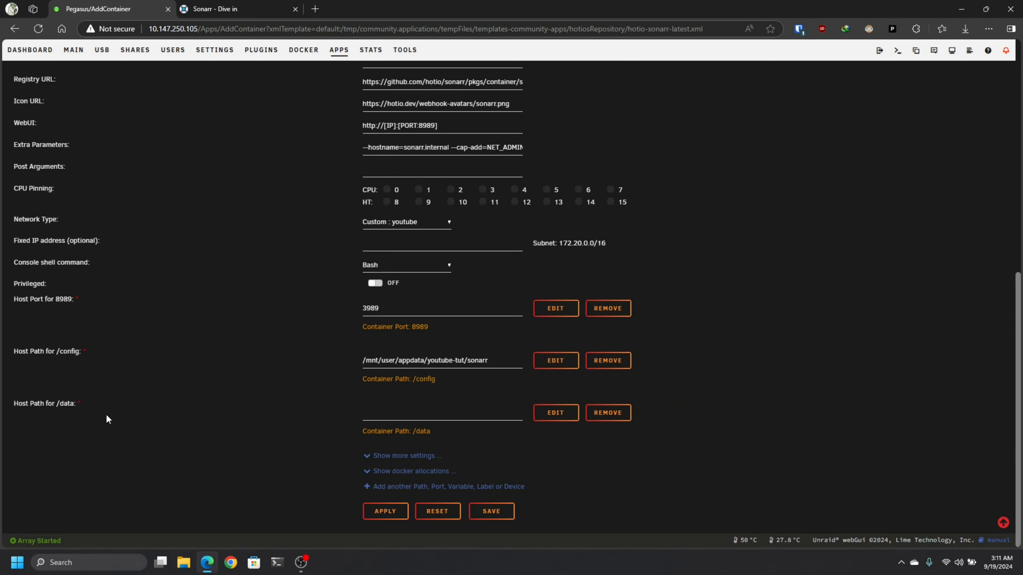
- Set the host path for /data to the remote share folder /mnt/remotes/10.147.250.201_data-yt/
{"action": "left_click_drag", "start_coordinate": [55, 402], "coordinate": [73, 401]}
{"action": "left_click", "coordinate": [542, 414]}
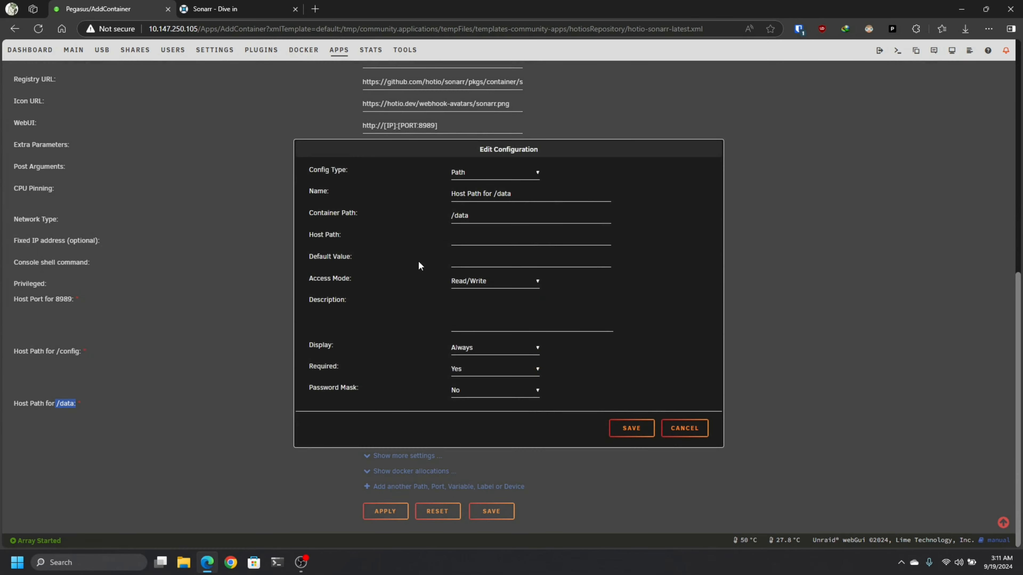
{"action": "left_click", "coordinate": [504, 240]}
{"action": "left_click", "coordinate": [464, 253]}
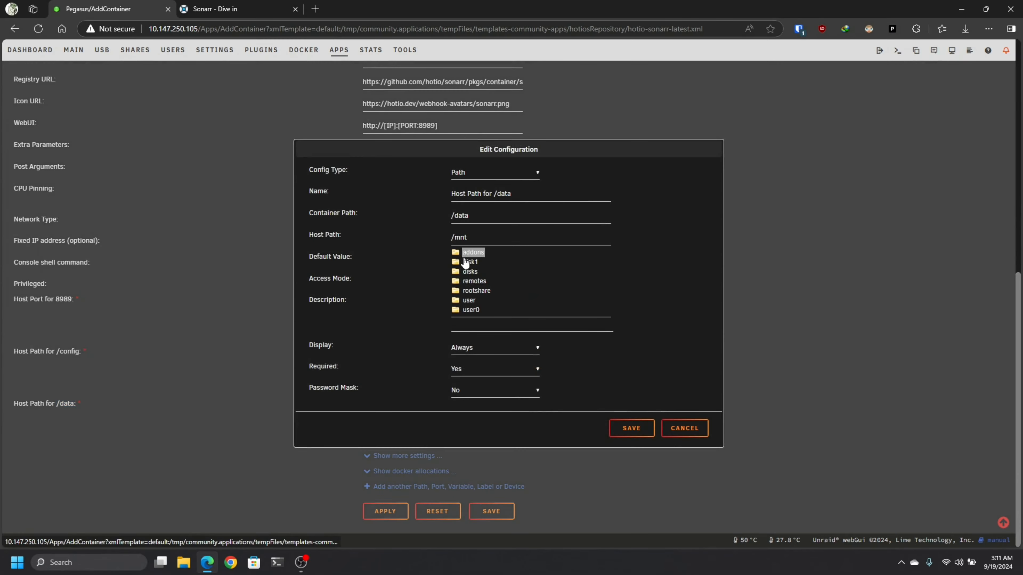
{"action": "left_click", "coordinate": [473, 280]}
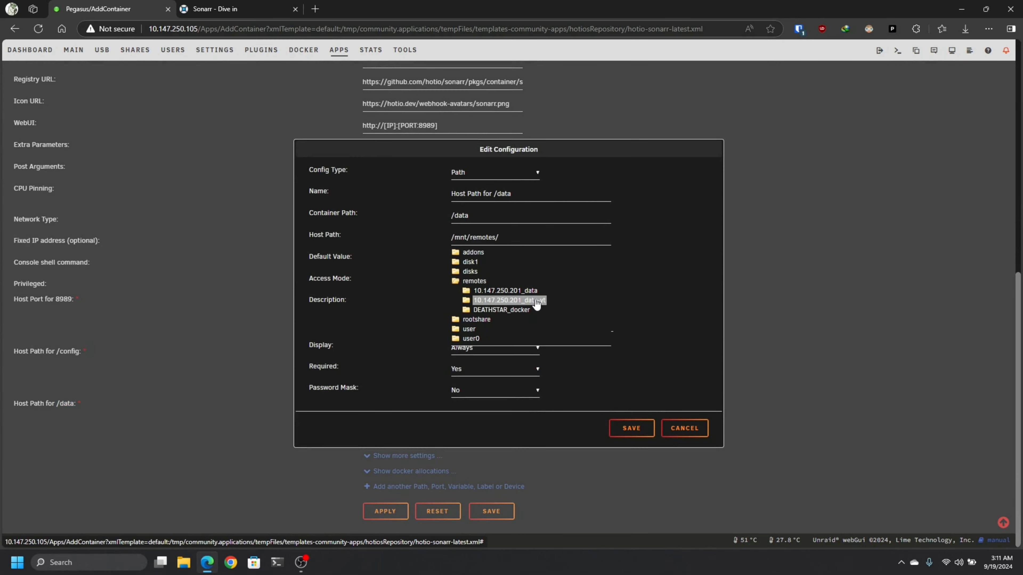
{"action": "left_click", "coordinate": [540, 301]}
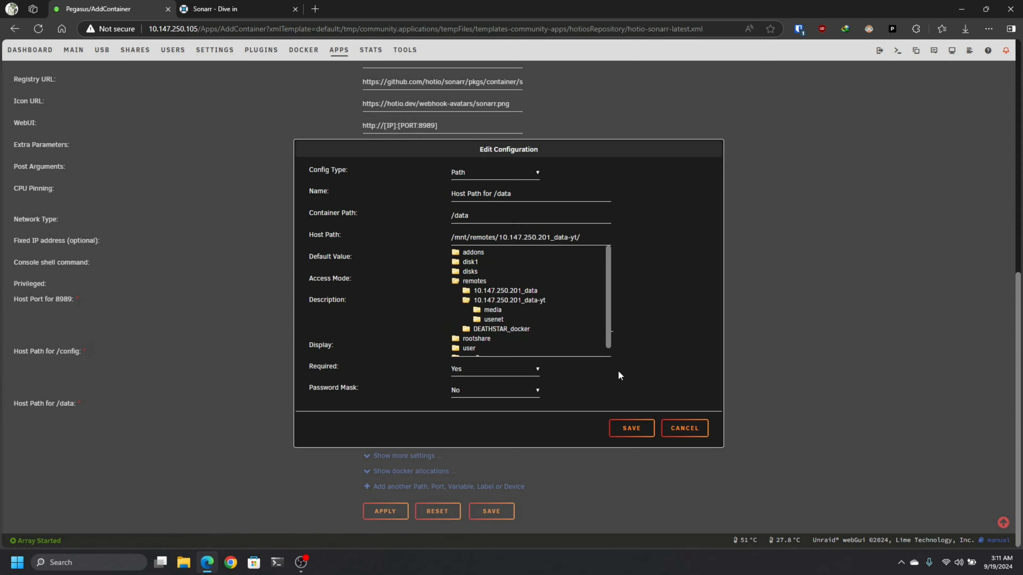
{"action": "left_click", "coordinate": [647, 376]}
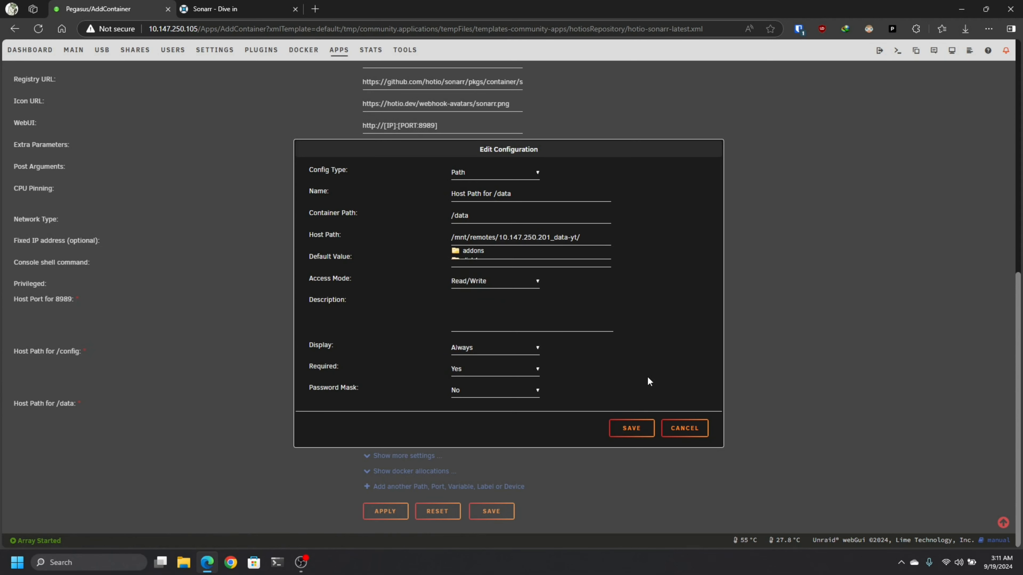
- Set the /data path's access mode to Read/Write - Slave and save its configuration
{"action": "left_click", "coordinate": [538, 278]}
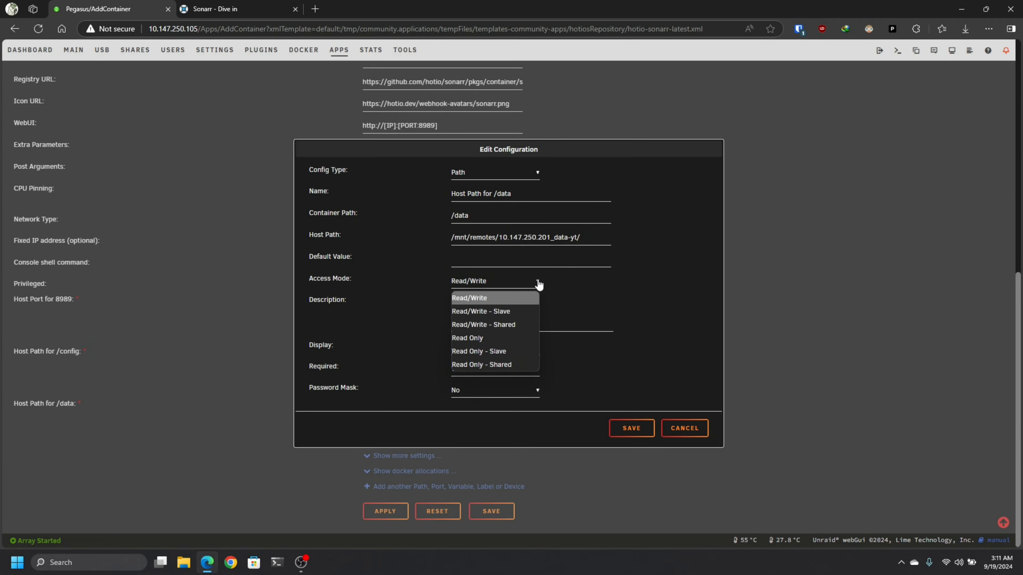
{"action": "left_click", "coordinate": [517, 309]}
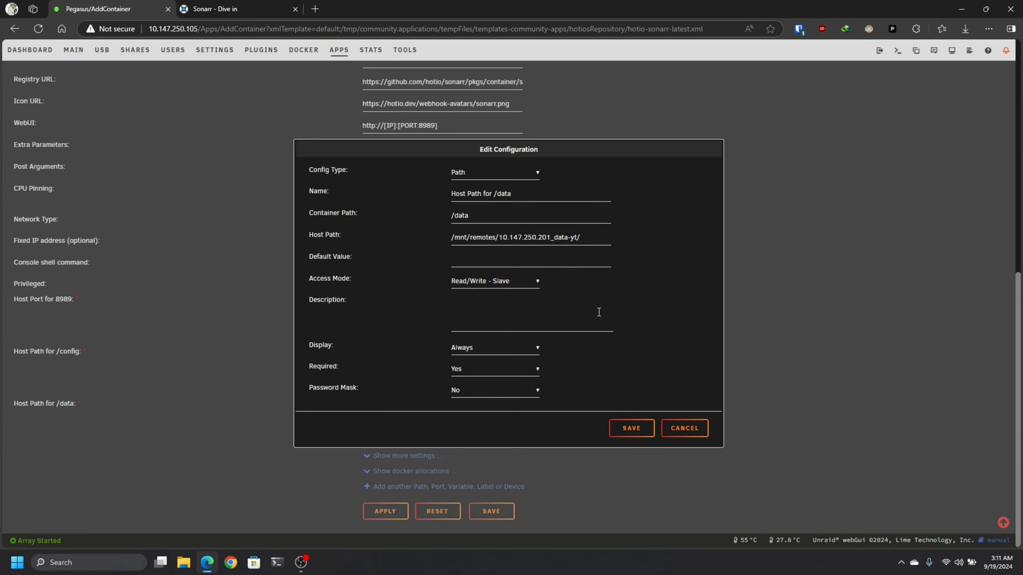
{"action": "left_click", "coordinate": [644, 429]}
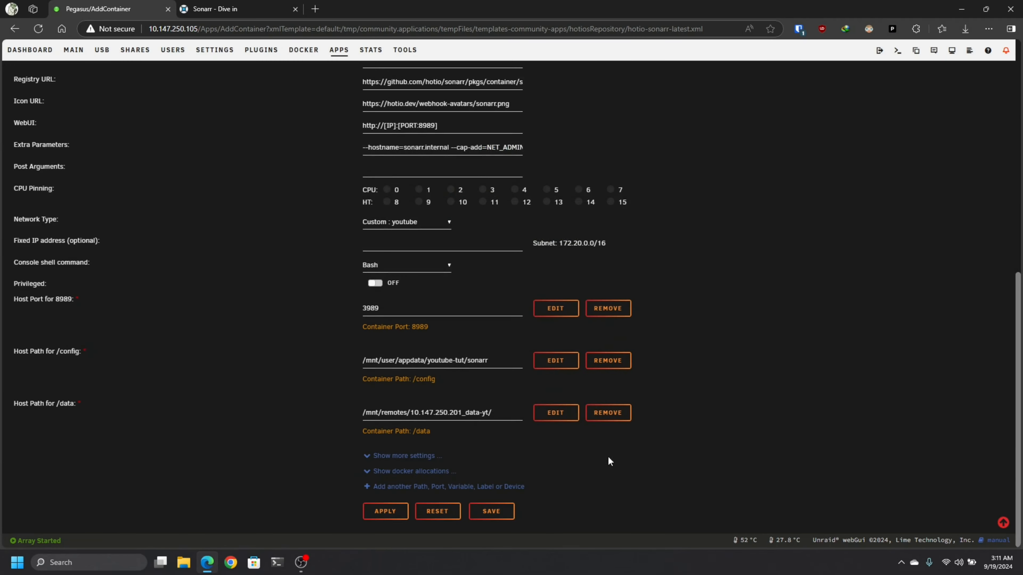
- Apply the template to deploy the Sonarr container and close the finished installation log
{"action": "left_click", "coordinate": [398, 511]}
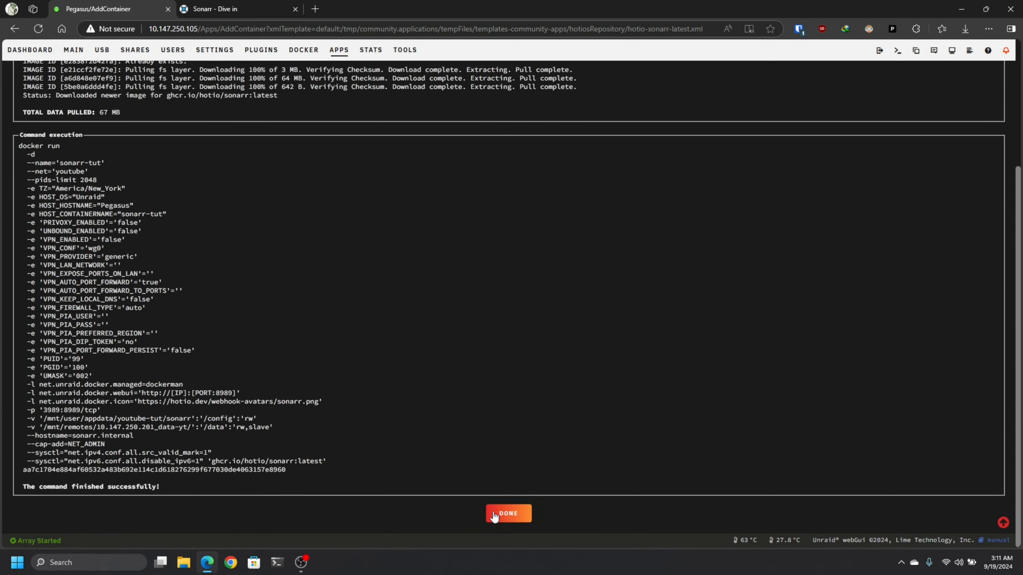
{"action": "left_click", "coordinate": [494, 517]}
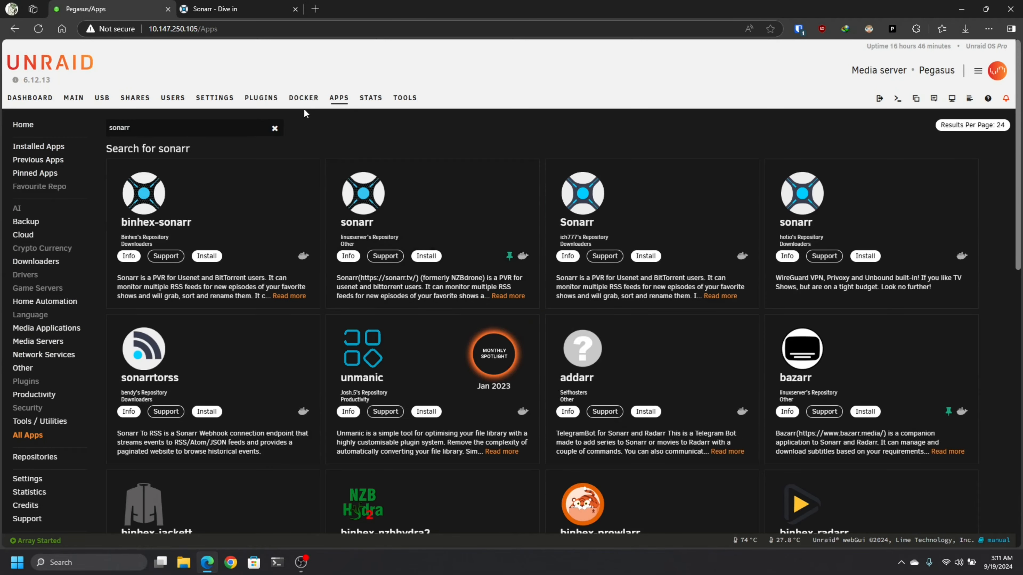
- Edit the Tutorial folder on the Docker page so it includes the sonarr-tut container, and submit the change
{"action": "left_click", "coordinate": [303, 101]}
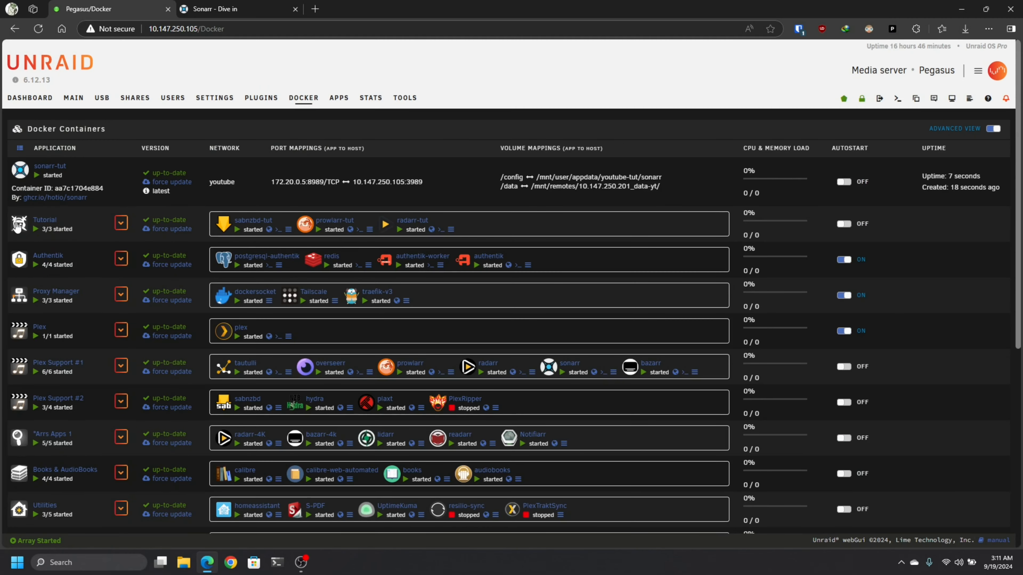
{"action": "left_click", "coordinate": [24, 224]}
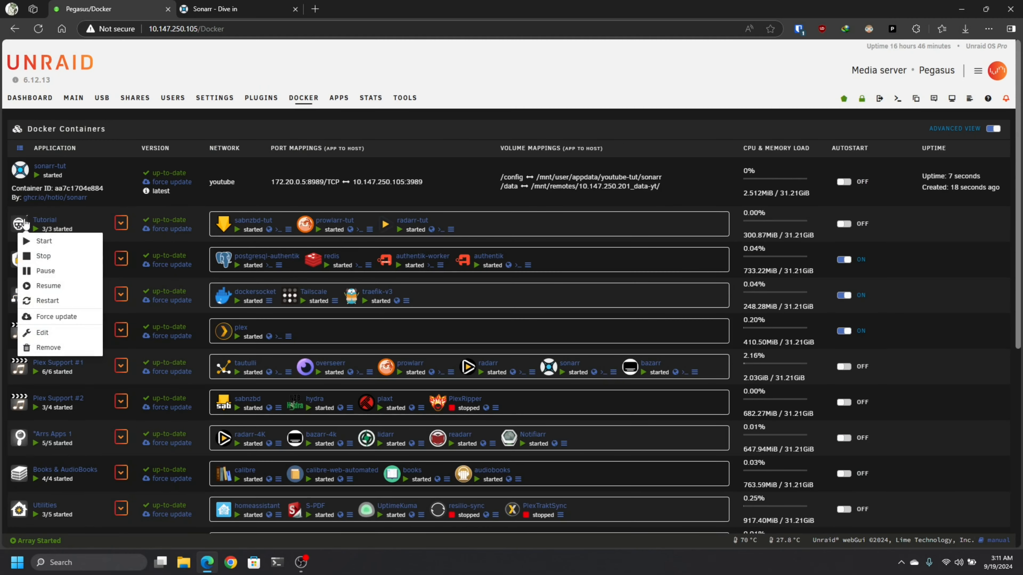
{"action": "left_click", "coordinate": [43, 332]}
{"action": "scroll", "coordinate": [401, 309], "scroll_direction": "down", "scroll_amount": 6}
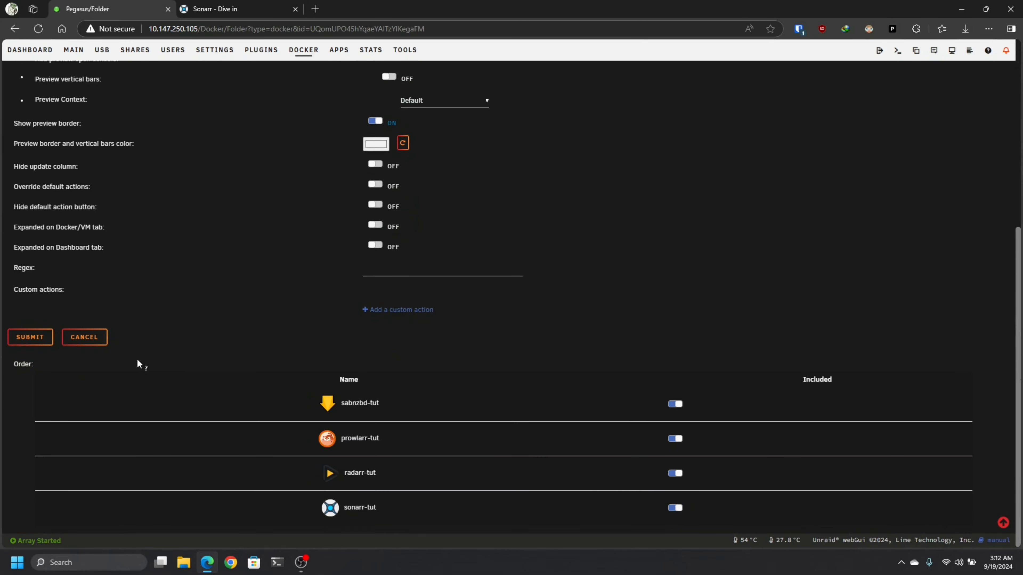
{"action": "left_click", "coordinate": [44, 340]}
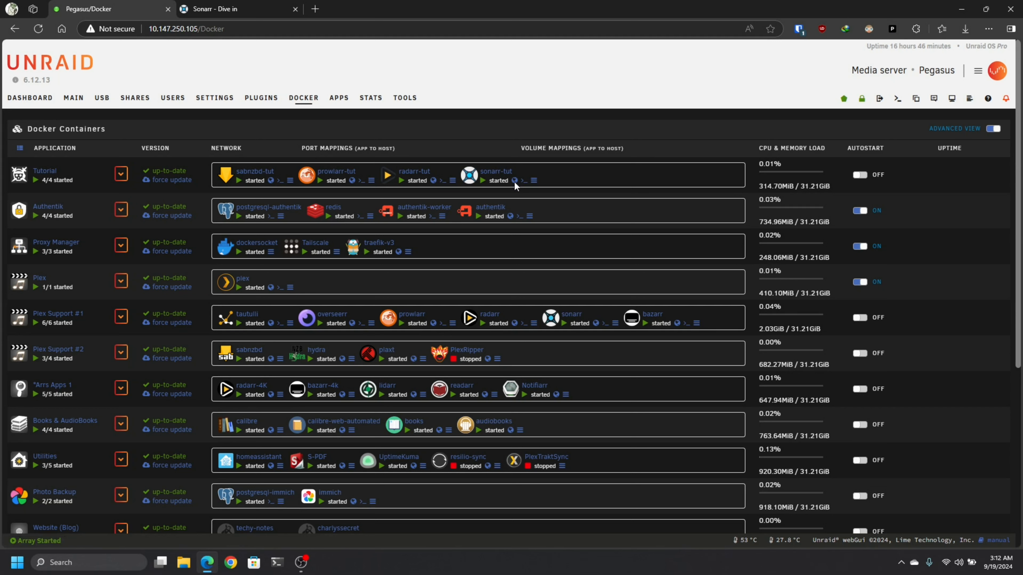
- Open the sonarr-tut web UI and inspect the container's startup log
{"action": "left_click", "coordinate": [515, 182]}
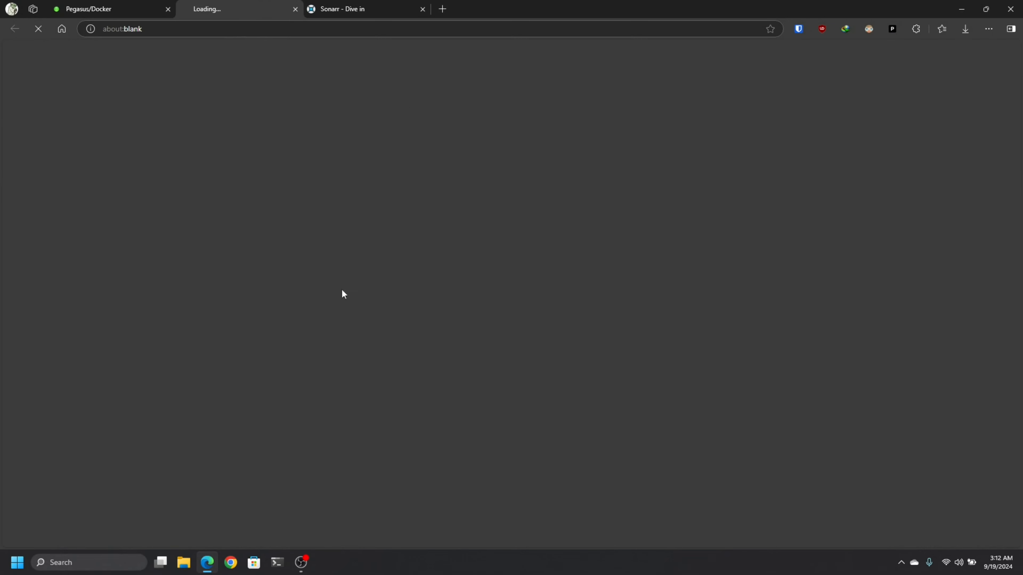
{"action": "left_click", "coordinate": [133, 9]}
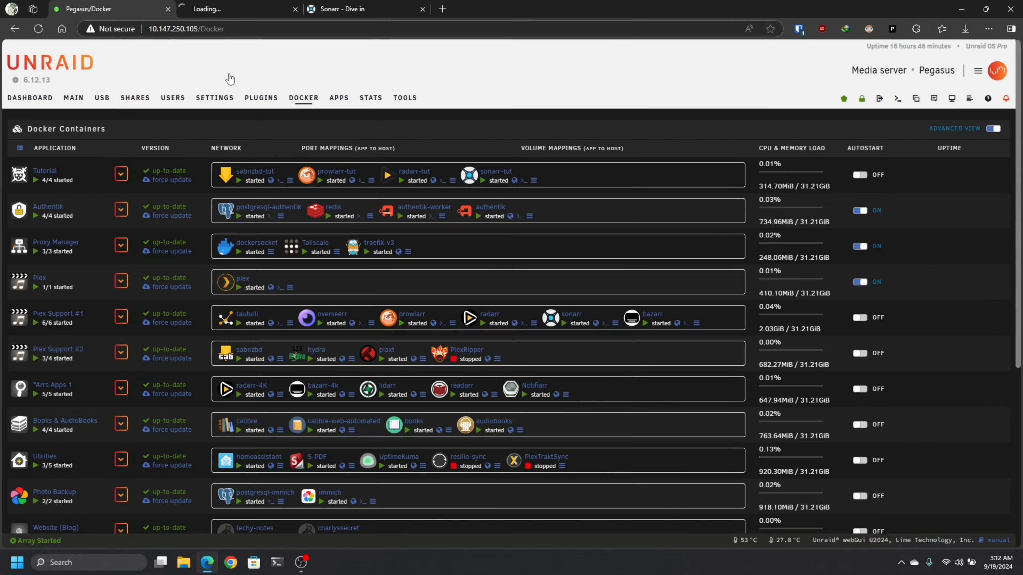
{"action": "left_click", "coordinate": [534, 180]}
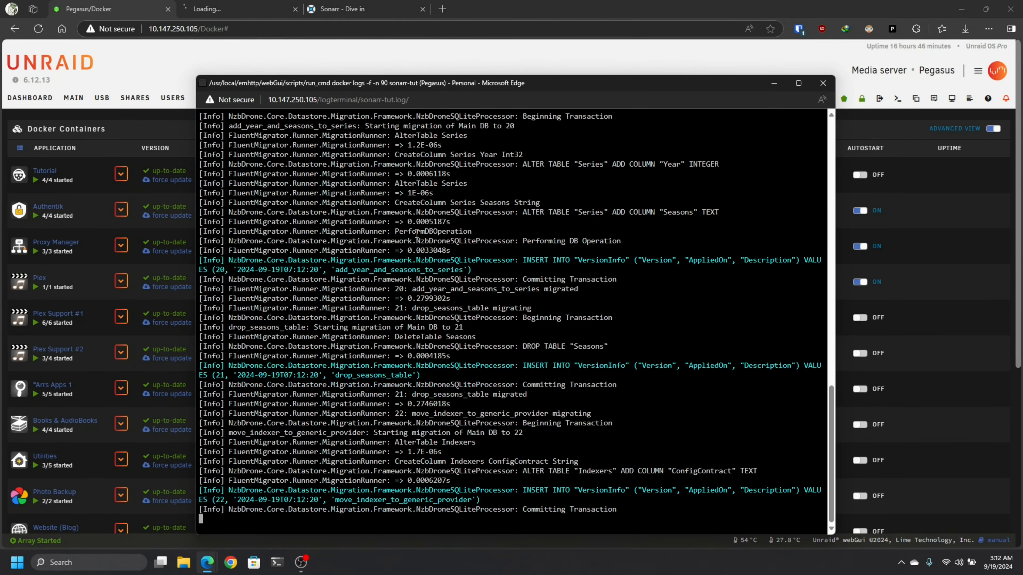
{"action": "left_click", "coordinate": [422, 12]}
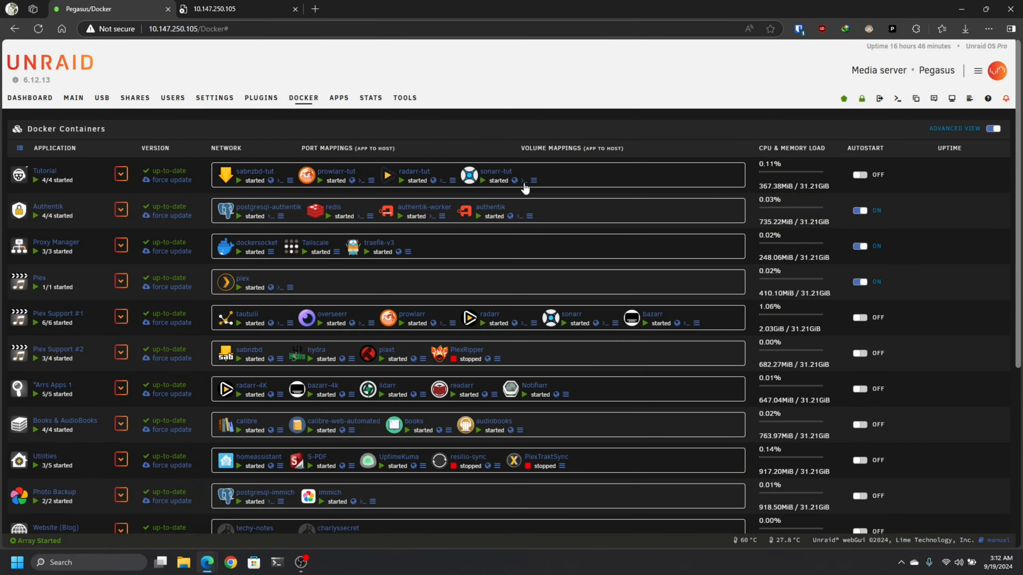
{"action": "left_click", "coordinate": [534, 182]}
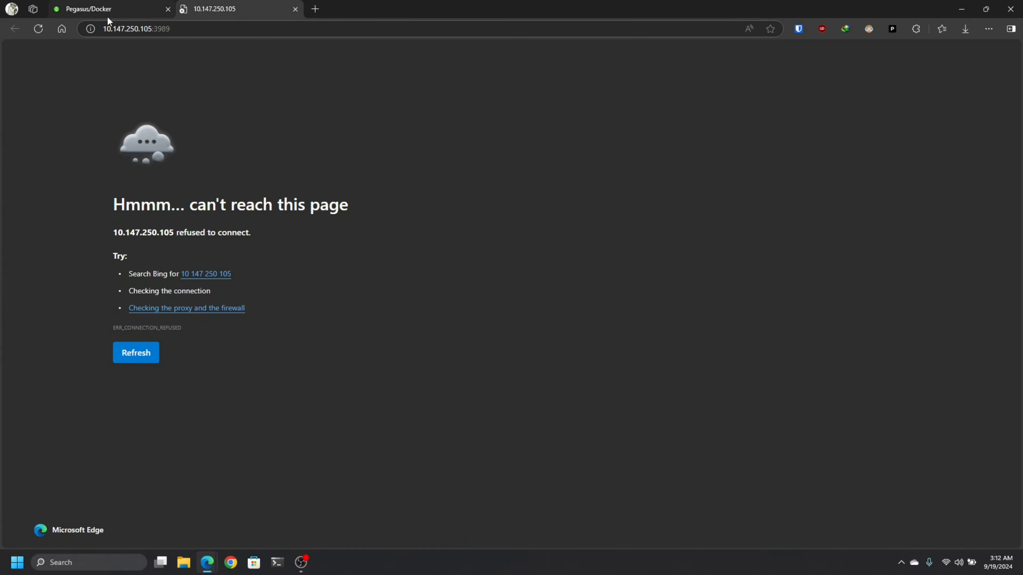
- Reload the Sonarr page, recheck the sonarr-tut container log, and close the log window
{"action": "left_click", "coordinate": [37, 28]}
{"action": "left_click", "coordinate": [125, 10]}
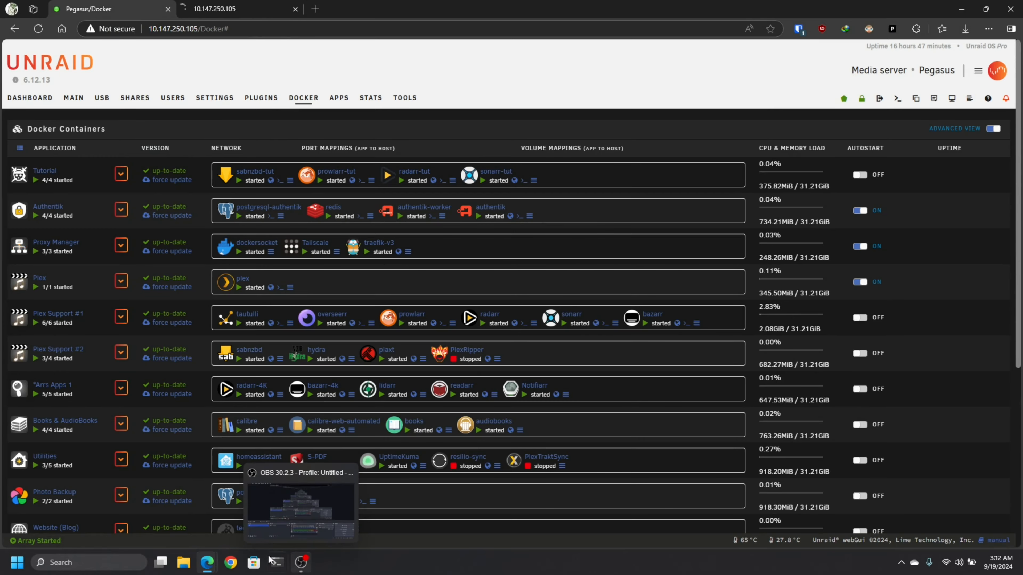
{"action": "left_click", "coordinate": [290, 505]}
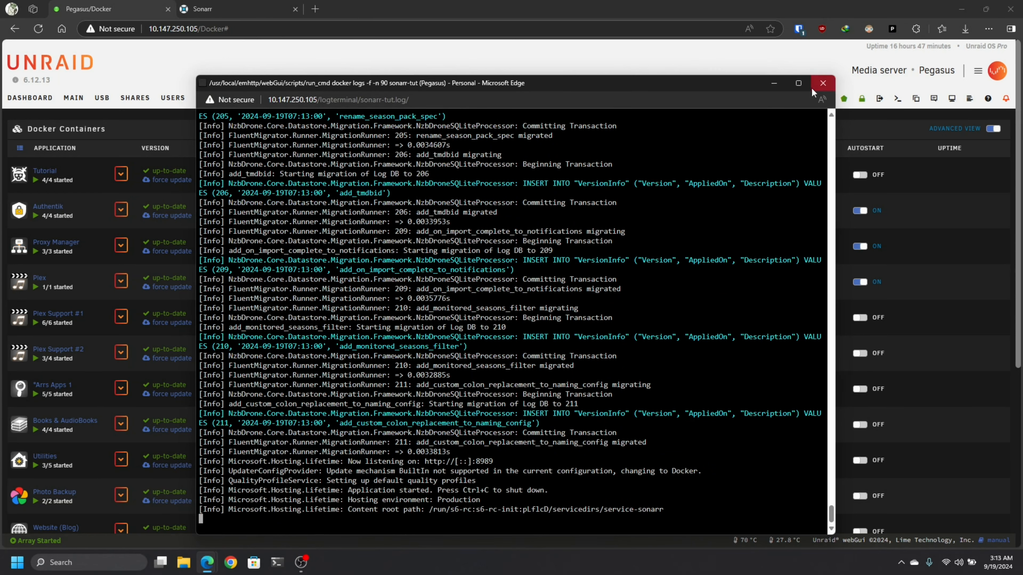
{"action": "left_click", "coordinate": [822, 83]}
- Set Sonarr's authentication method to Forms (Login Page) and Authentication Required to Disabled for Local Addresses
{"action": "left_click", "coordinate": [258, 9]}
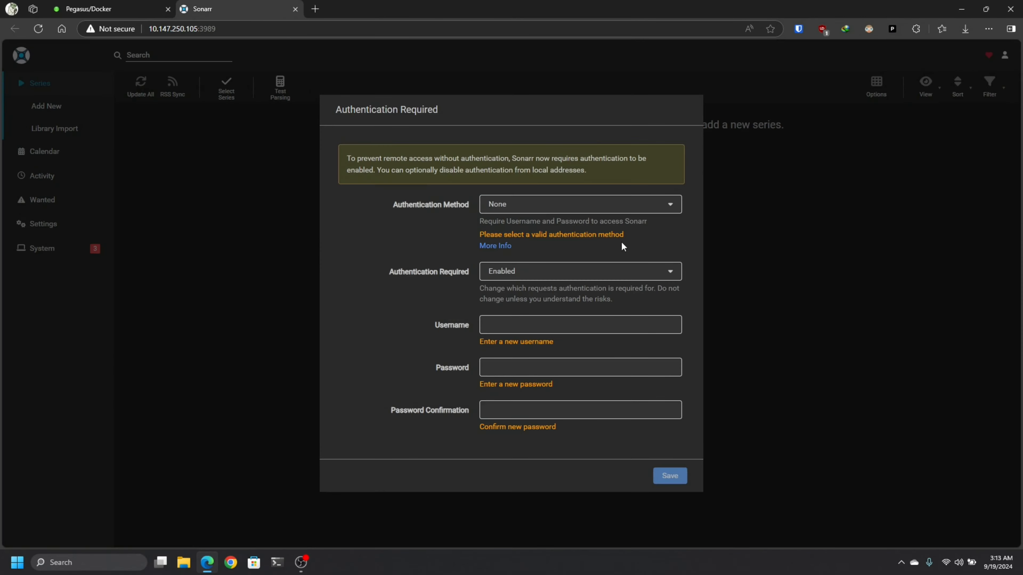
{"action": "left_click", "coordinate": [664, 206]}
{"action": "left_click", "coordinate": [549, 255]}
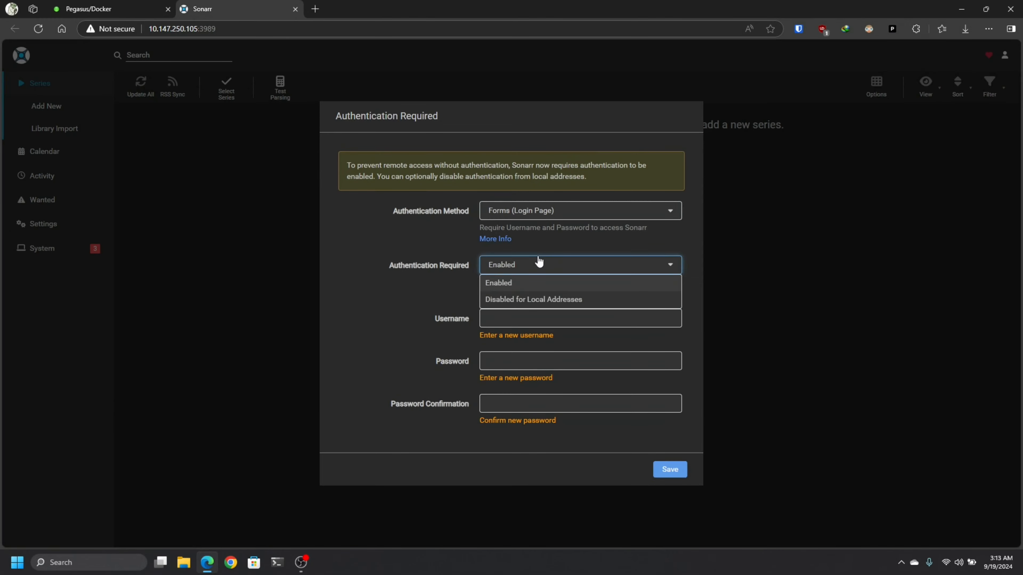
{"action": "left_click", "coordinate": [540, 294]}
- Enter the account username, password and password confirmation for Sonarr, and save the authentication settings
{"action": "left_click", "coordinate": [535, 312]}
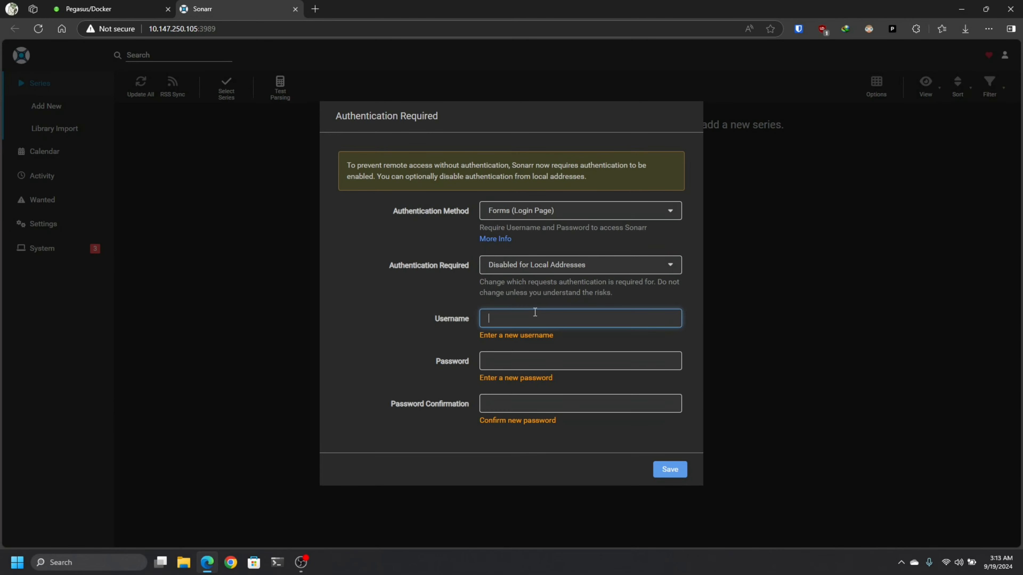
{"action": "type", "text": "jadehawk"}
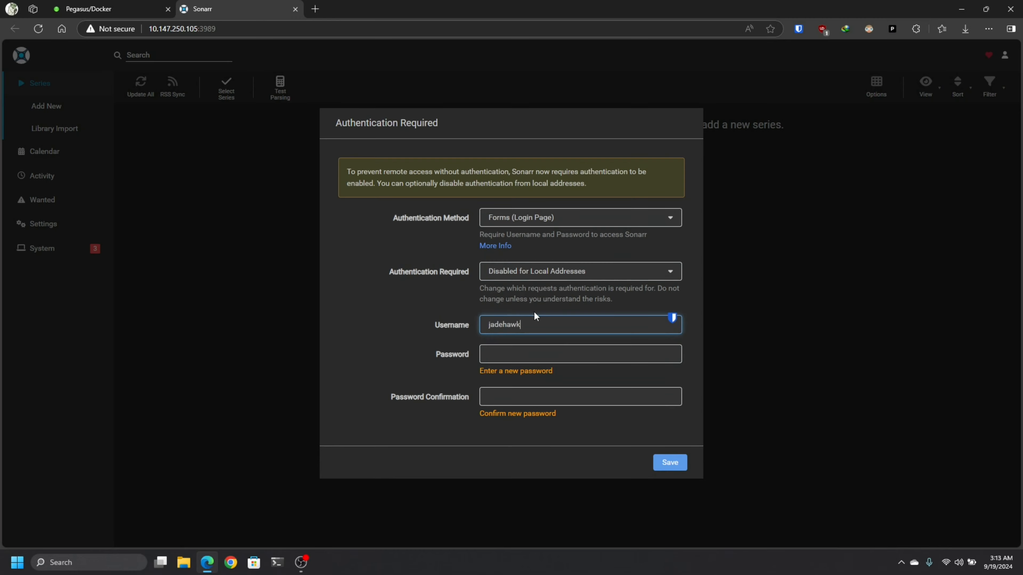
{"action": "left_click", "coordinate": [515, 353]}
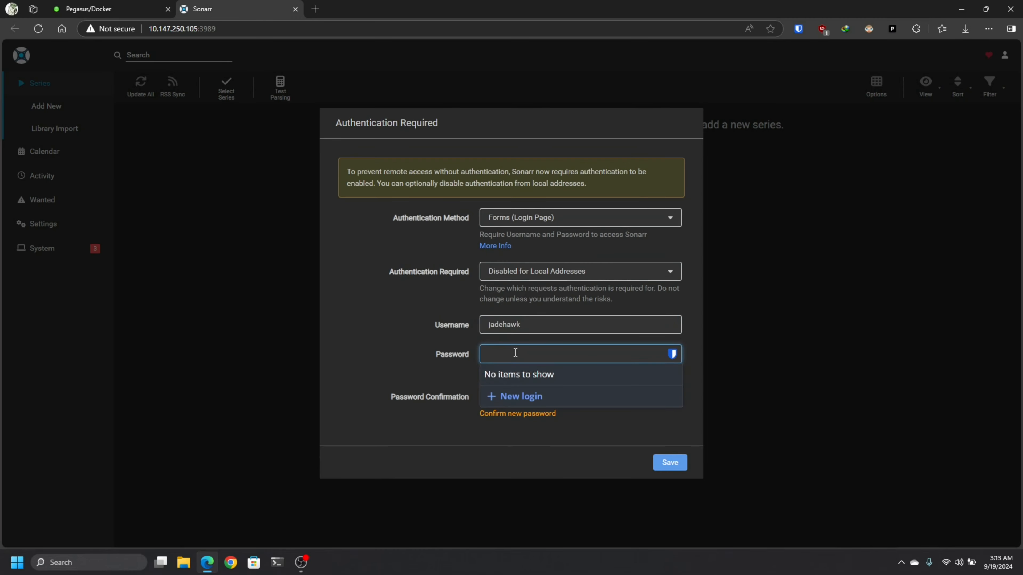
{"action": "type", "text": "•"}
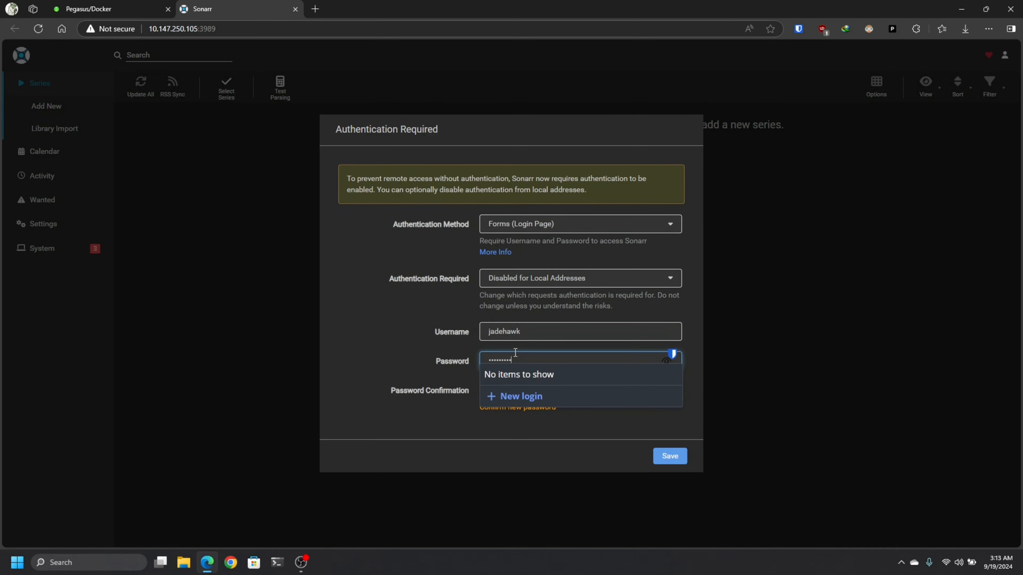
{"action": "left_click", "coordinate": [508, 386]}
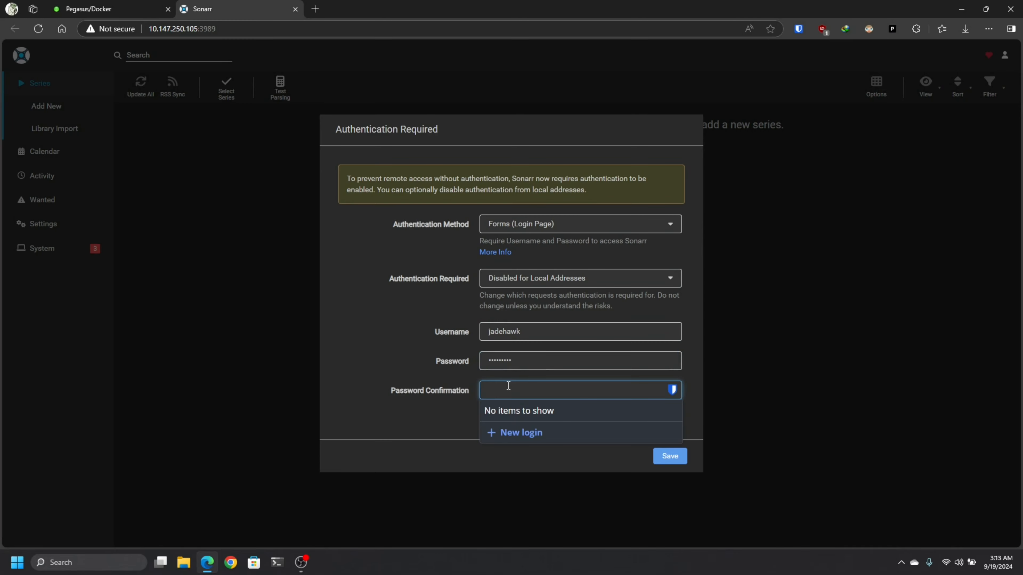
{"action": "type", "text": "•••"}
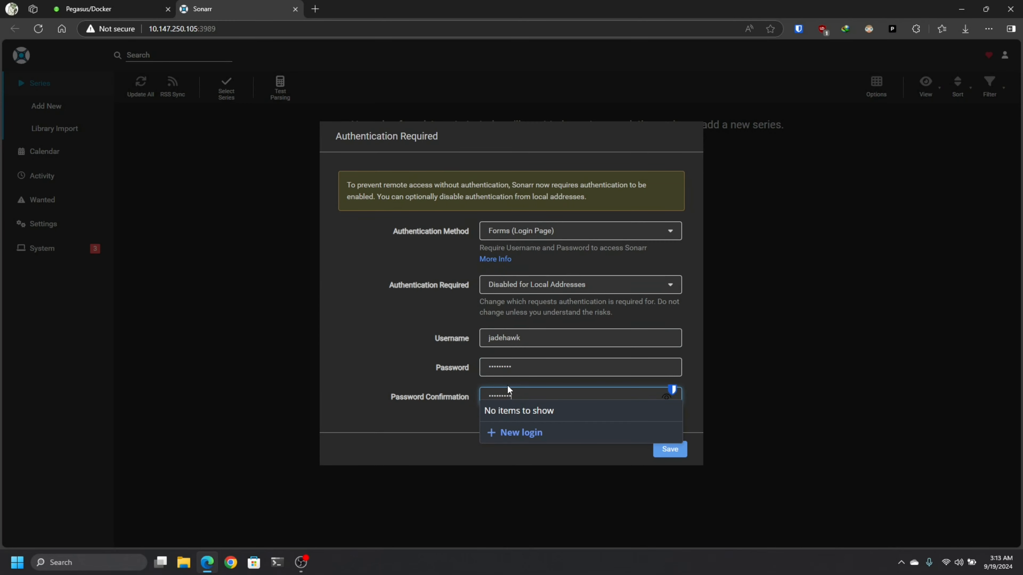
{"action": "left_click", "coordinate": [655, 449]}
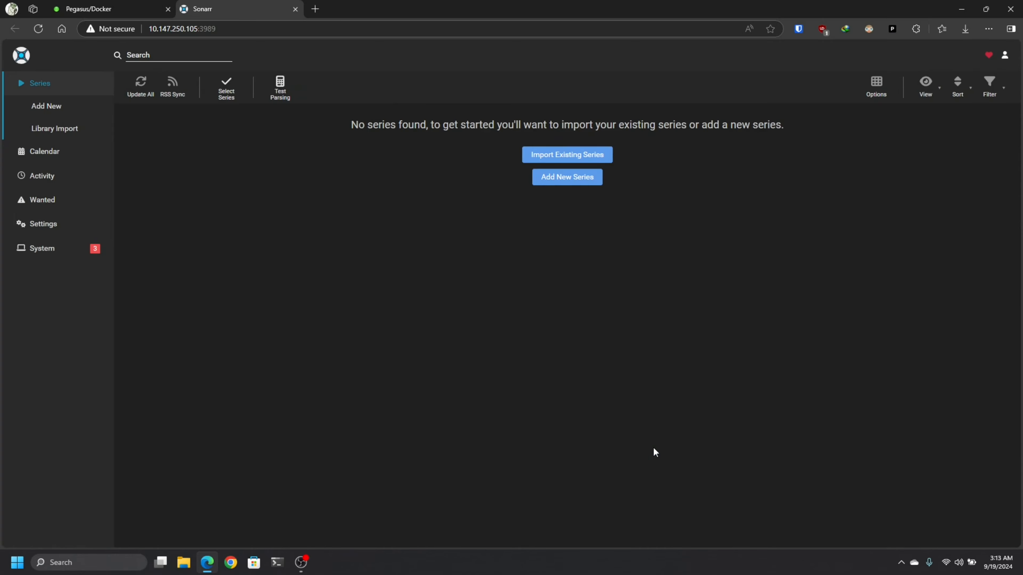
- Review the health messages about the download client and indexers on Sonarr's system status page
{"action": "left_click", "coordinate": [36, 254]}
{"action": "left_click_drag", "start_coordinate": [170, 141], "coordinate": [247, 141]}
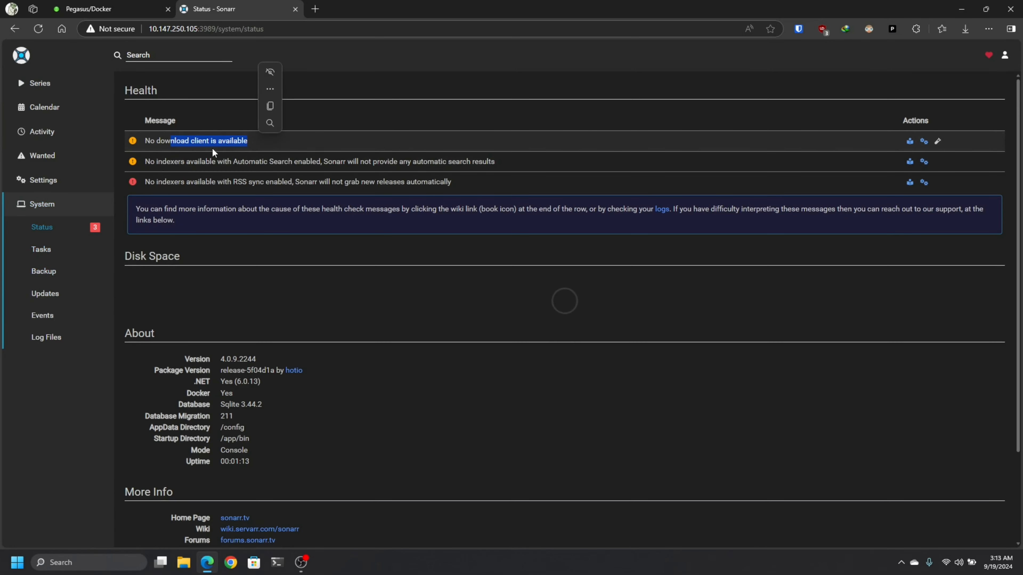
{"action": "left_click_drag", "start_coordinate": [169, 161], "coordinate": [265, 161]}
{"action": "left_click", "coordinate": [352, 305]}
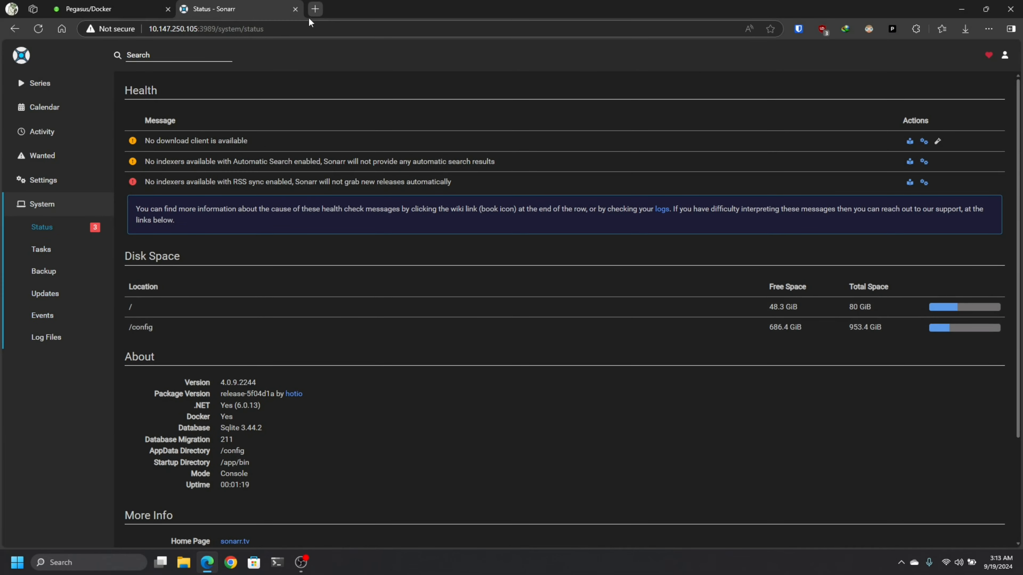
- Open the prowlarr-tut web UI from the Docker containers list and return to Sonarr
{"action": "left_click", "coordinate": [136, 9]}
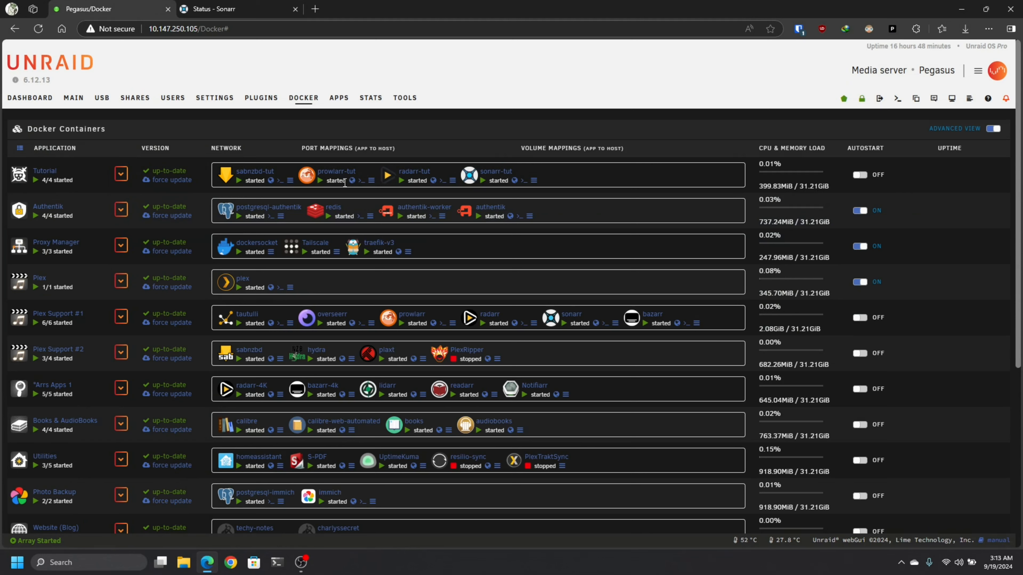
{"action": "left_click", "coordinate": [352, 180]}
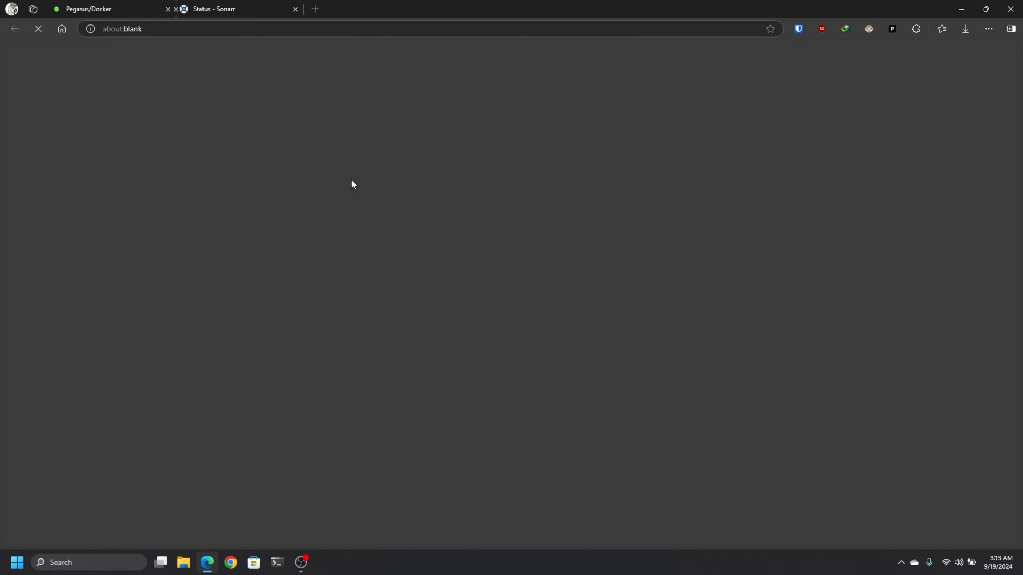
{"action": "left_click", "coordinate": [351, 11]}
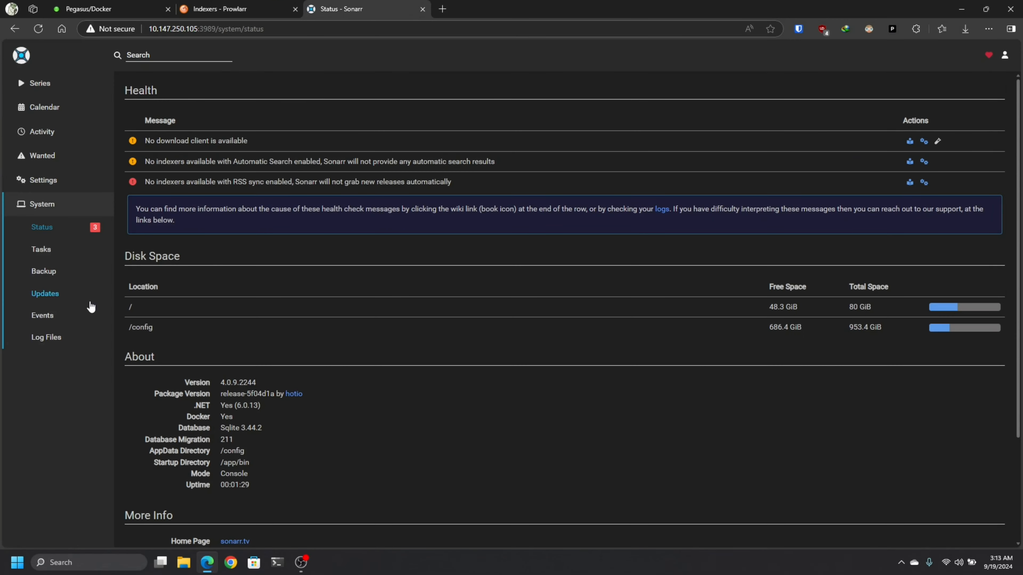
- Copy the API key from the Security section of Sonarr's general settings
{"action": "left_click", "coordinate": [42, 180]}
{"action": "scroll", "coordinate": [157, 354], "scroll_direction": "down", "scroll_amount": 5}
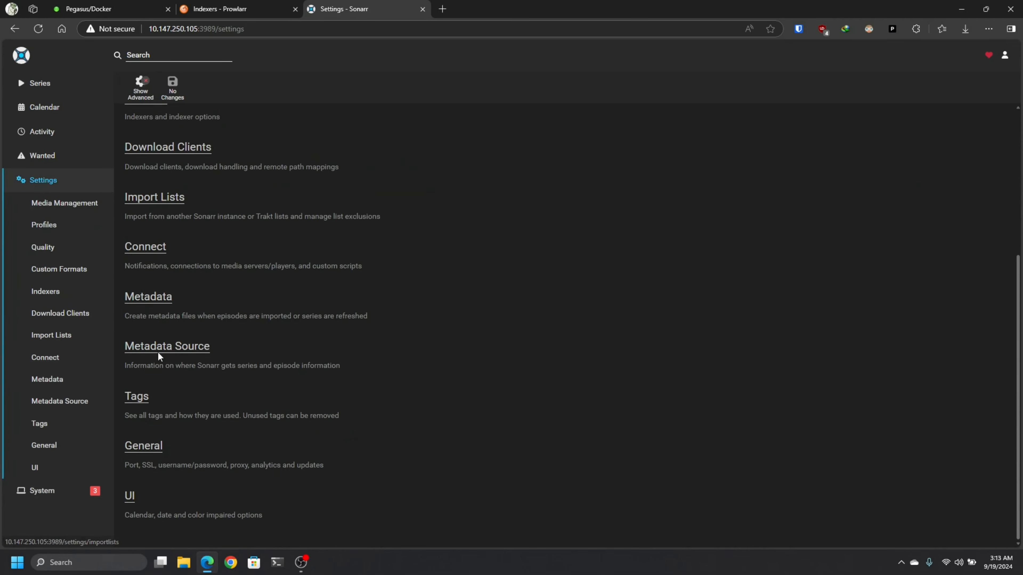
{"action": "left_click", "coordinate": [132, 441]}
{"action": "scroll", "coordinate": [490, 401], "scroll_direction": "down", "scroll_amount": 4}
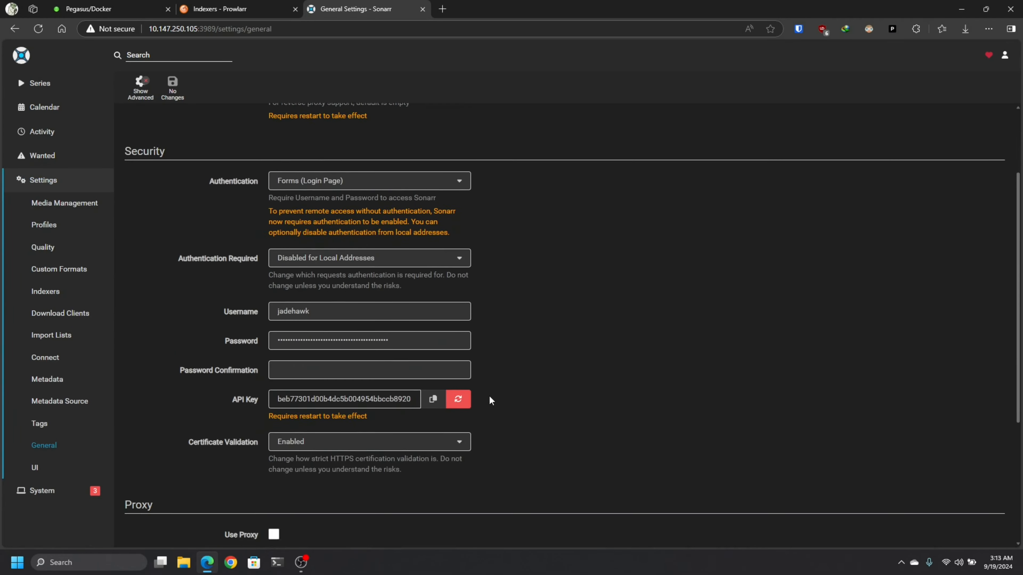
{"action": "left_click", "coordinate": [433, 348]}
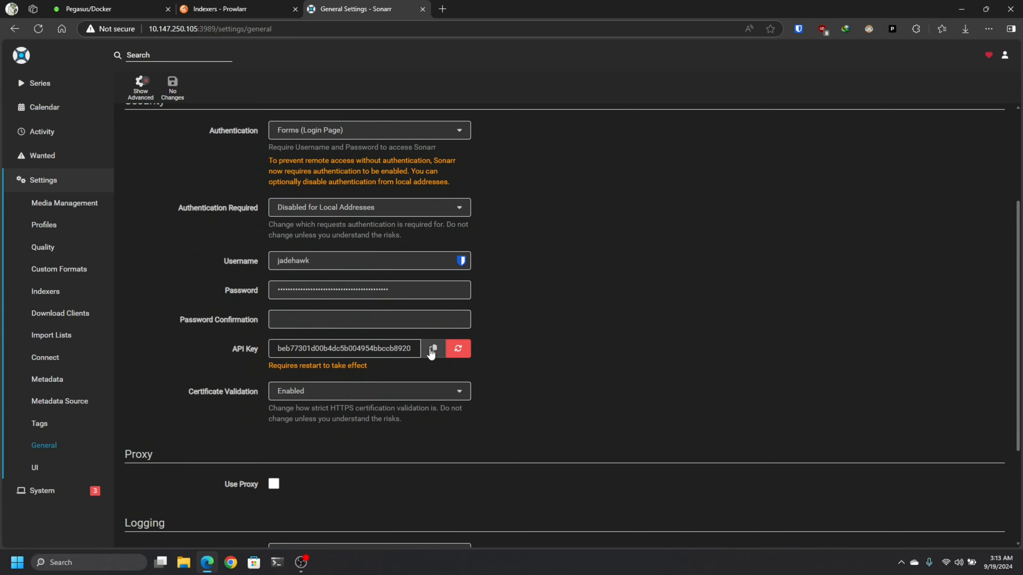
- Start adding Sonarr as an application in Prowlarr and paste the Sonarr API key into its form
{"action": "left_click", "coordinate": [214, 11]}
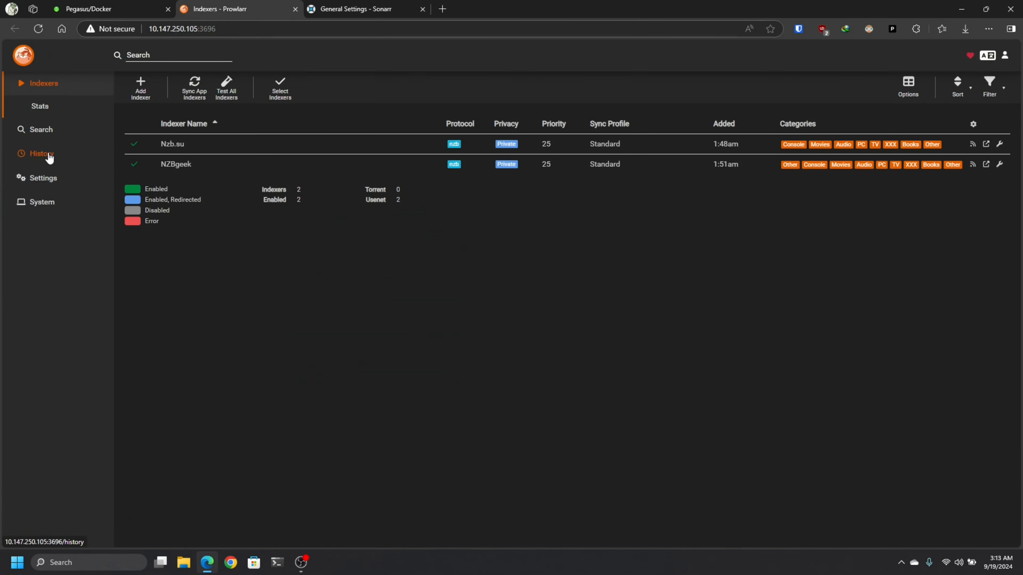
{"action": "left_click", "coordinate": [45, 182]}
{"action": "left_click", "coordinate": [135, 176]}
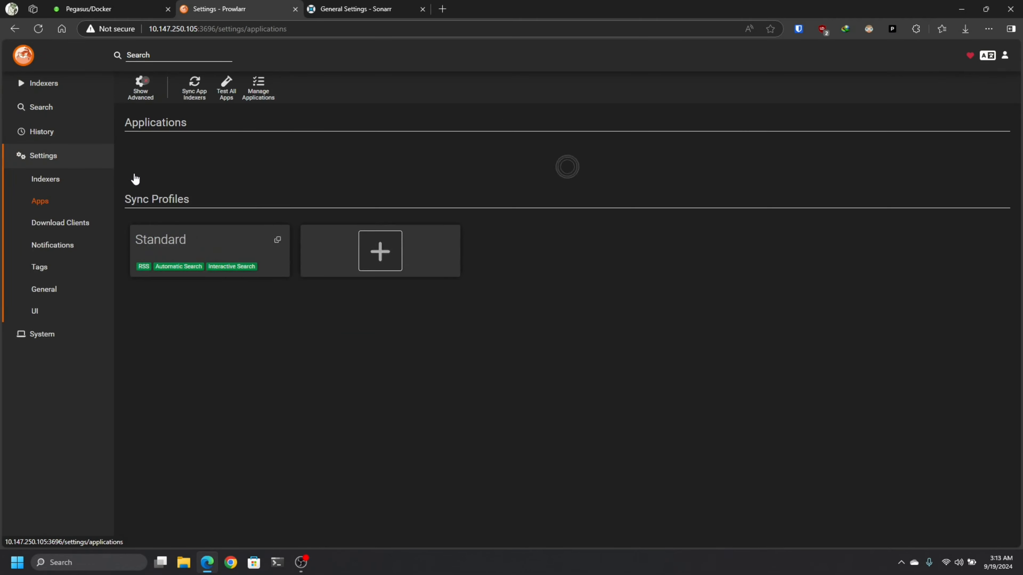
{"action": "left_click", "coordinate": [384, 185]}
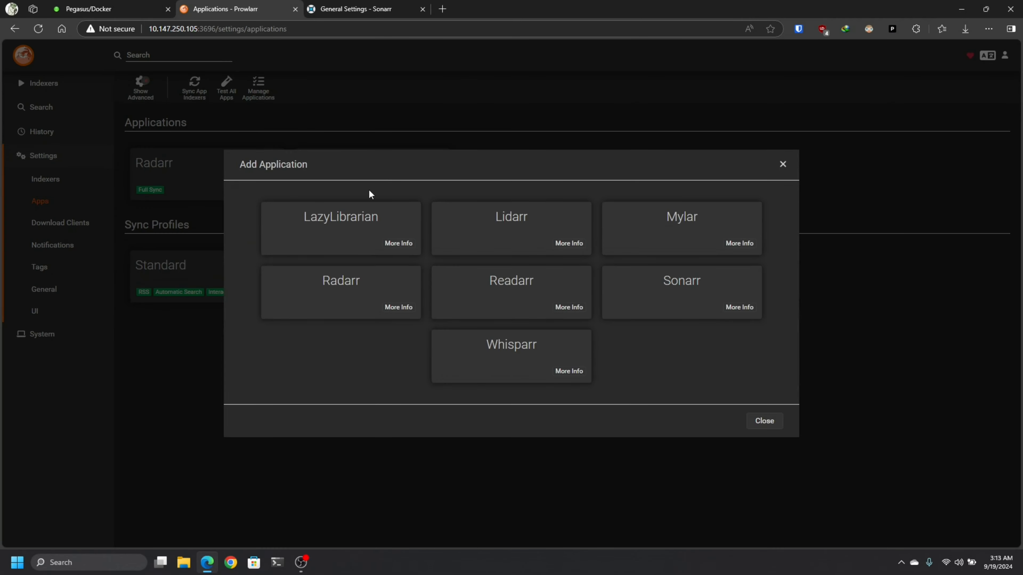
{"action": "left_click", "coordinate": [665, 288]}
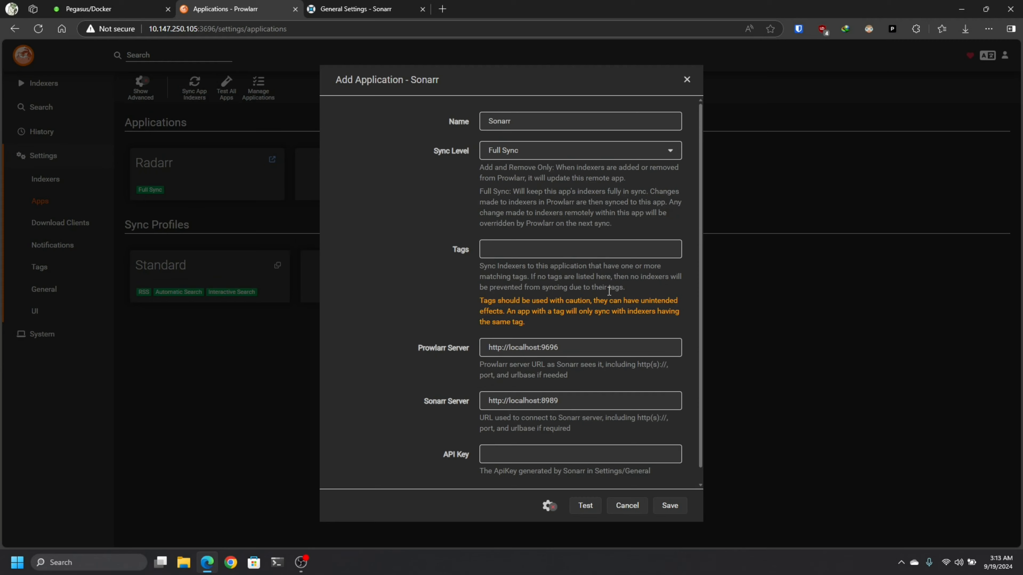
{"action": "scroll", "coordinate": [416, 349], "scroll_direction": "down", "scroll_amount": 1}
{"action": "left_click", "coordinate": [497, 437]}
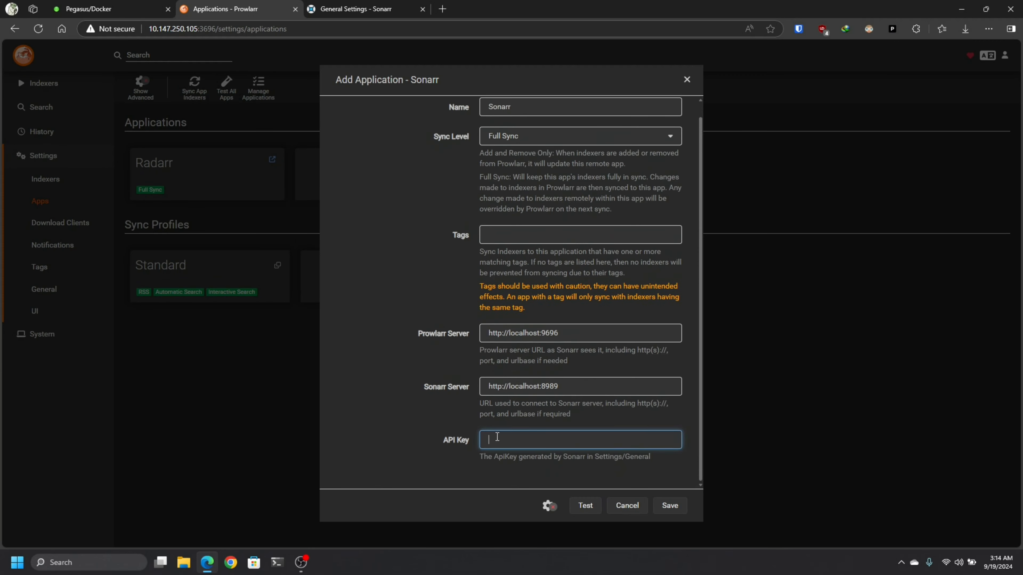
{"action": "key", "text": "ctrl+v"}
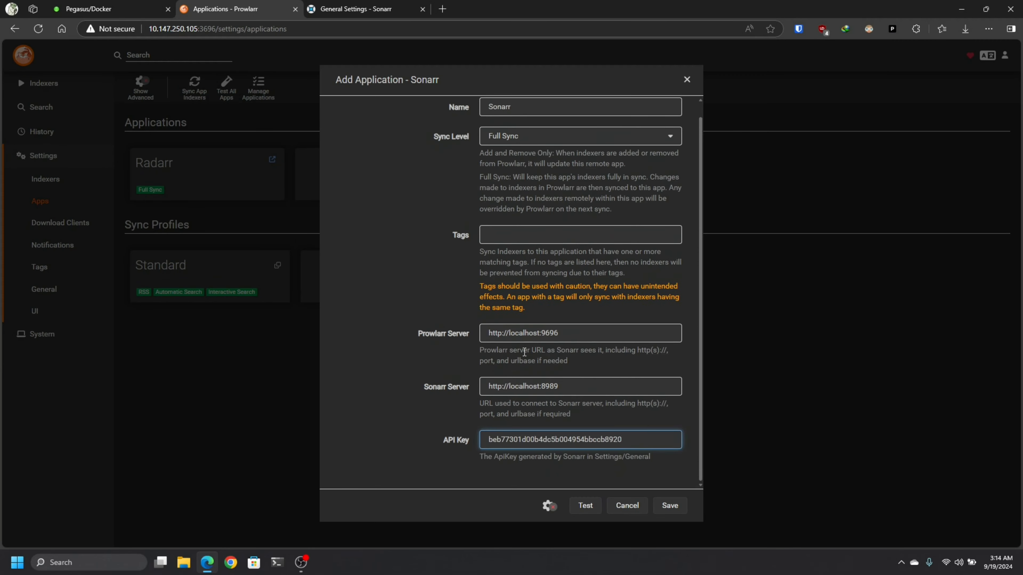
- Set the Prowlarr server host to prowlarr-tut and the Sonarr server host to sonarr-tut, and test and save the application
{"action": "left_click_drag", "start_coordinate": [540, 334], "coordinate": [515, 330]}
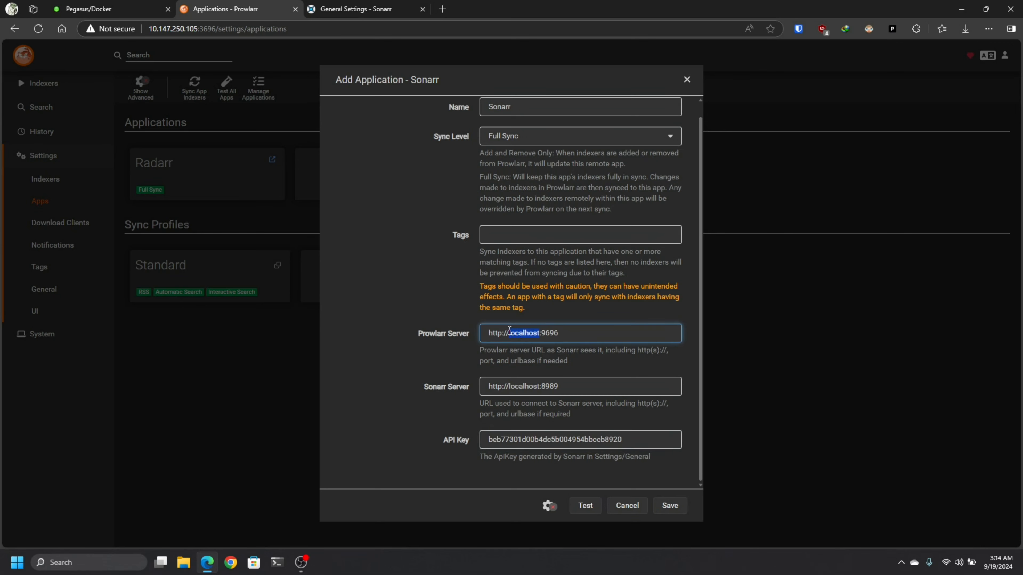
{"action": "type", "text": "prowlarr-tut"}
{"action": "left_click_drag", "start_coordinate": [538, 385], "coordinate": [513, 389]}
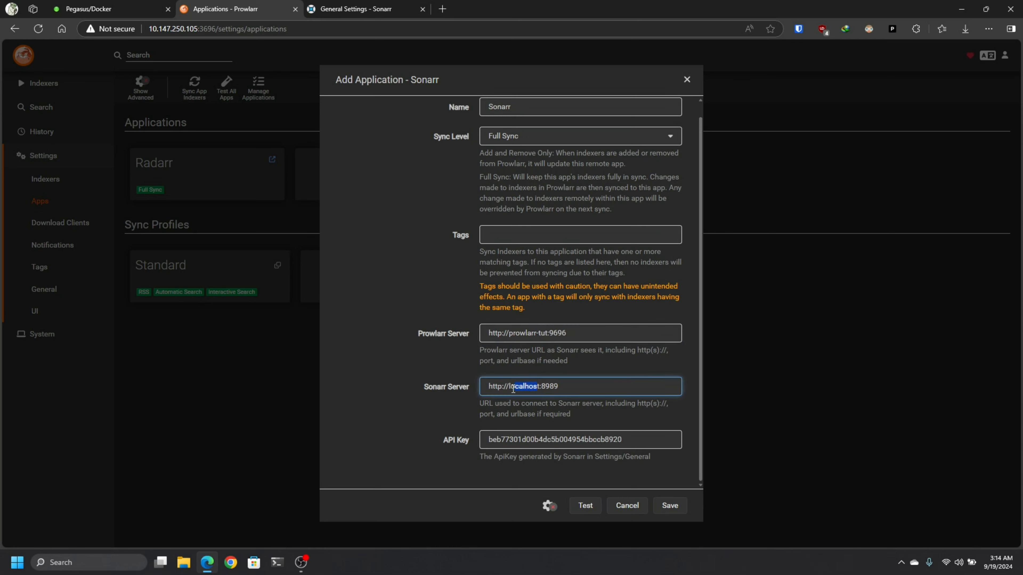
{"action": "key", "text": "BackSpace"}
{"action": "key", "text": "Delete"}
{"action": "type", "text": "sonarr-tut"}
{"action": "left_click", "coordinate": [589, 506]}
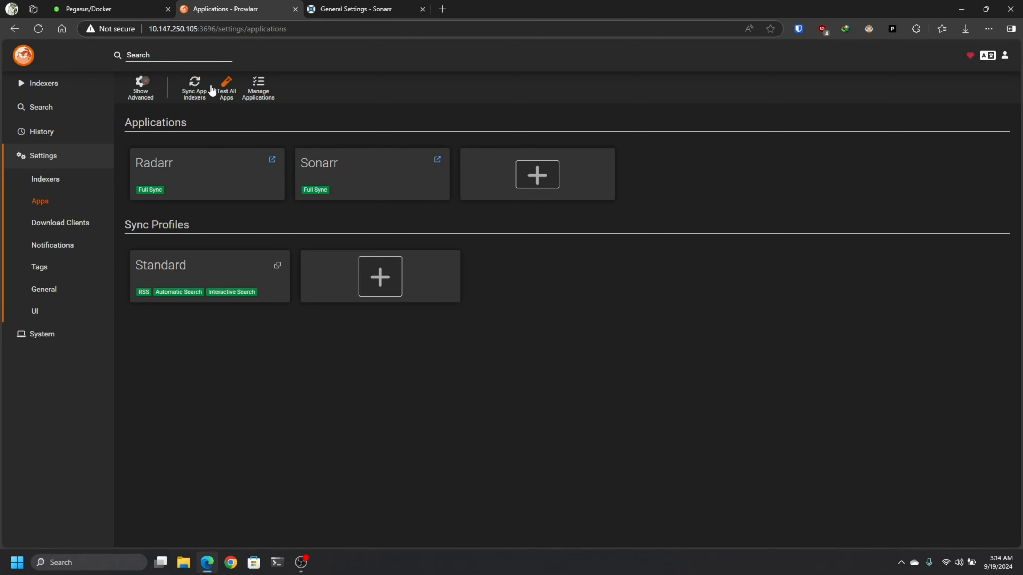
- Switch to Sonarr, check the indexers in its settings, and open the download client settings
{"action": "left_click", "coordinate": [352, 11]}
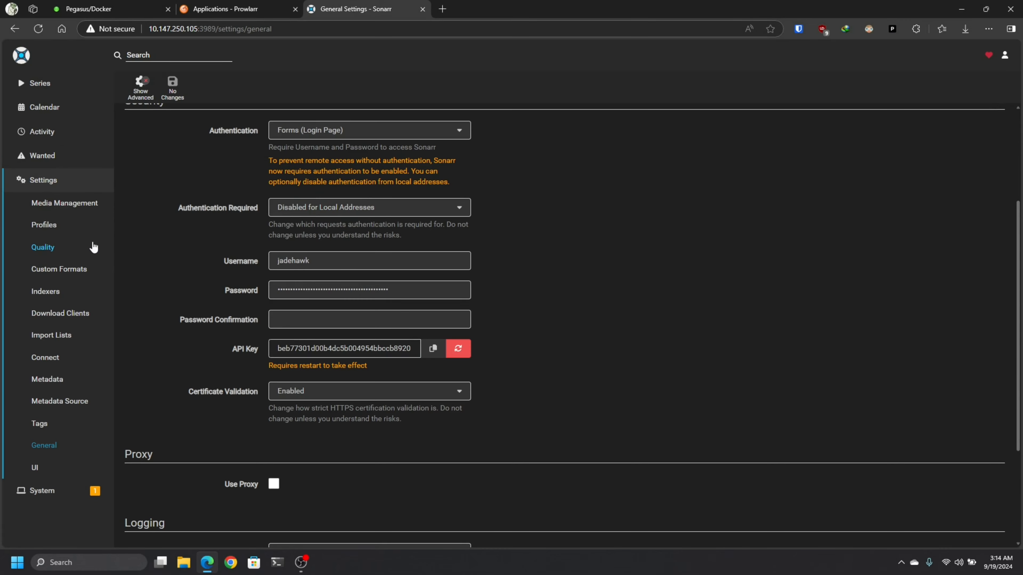
{"action": "left_click", "coordinate": [37, 182]}
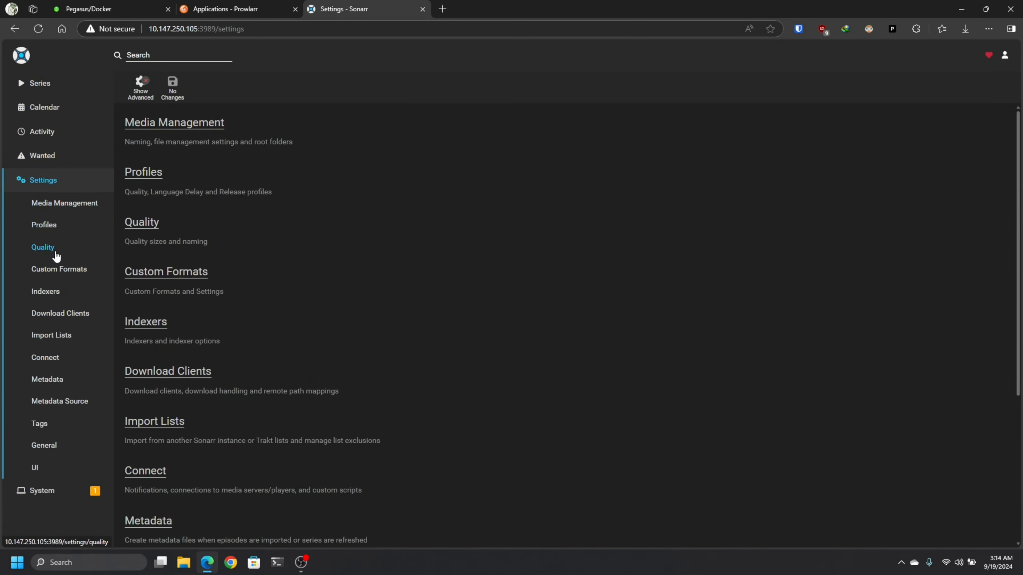
{"action": "left_click", "coordinate": [45, 291]}
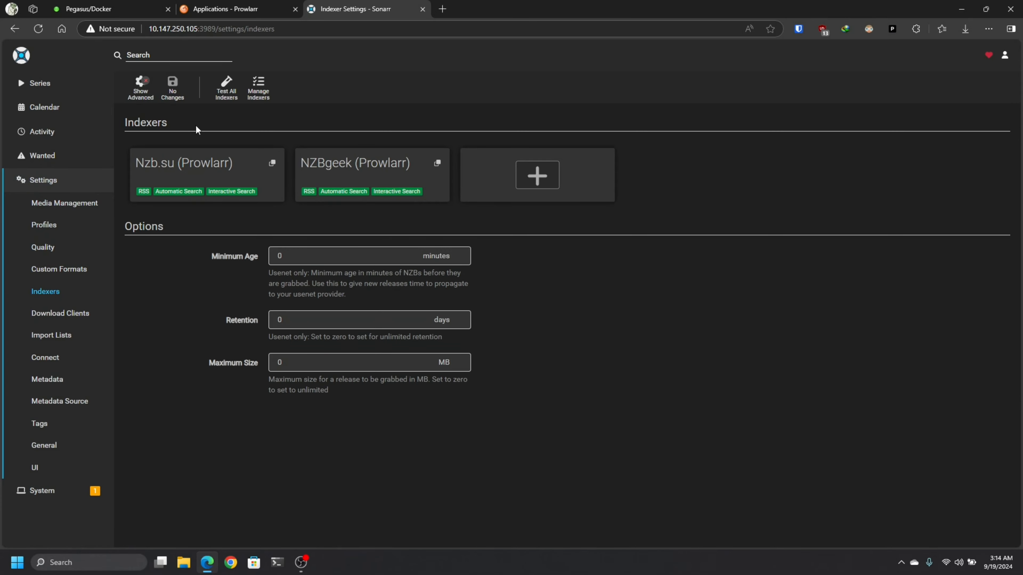
{"action": "left_click", "coordinate": [61, 314]}
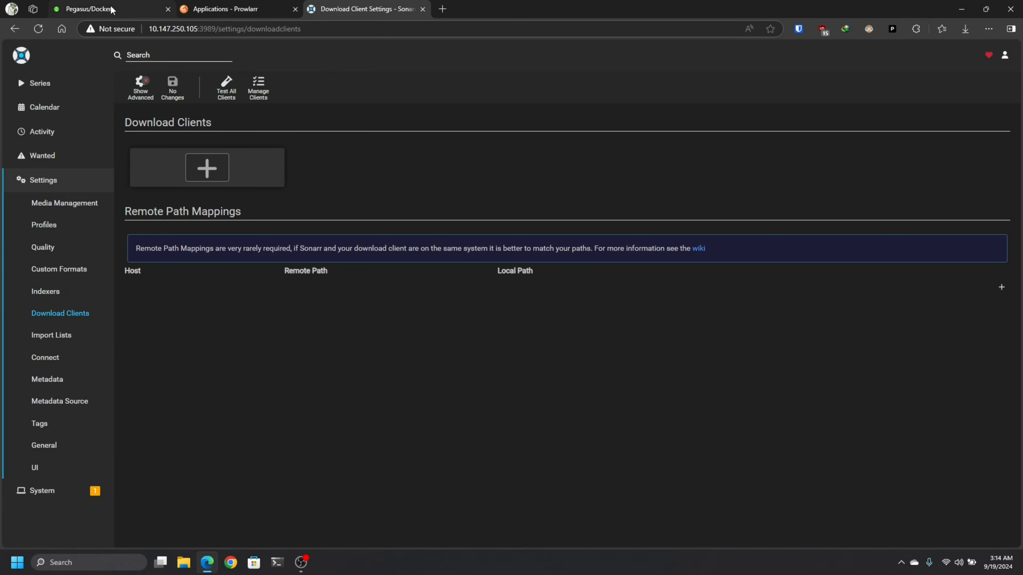
- Open the sabnzbd-tut web UI from the Unraid Docker containers list and display SABnzbd's general configuration
{"action": "left_click", "coordinate": [112, 12]}
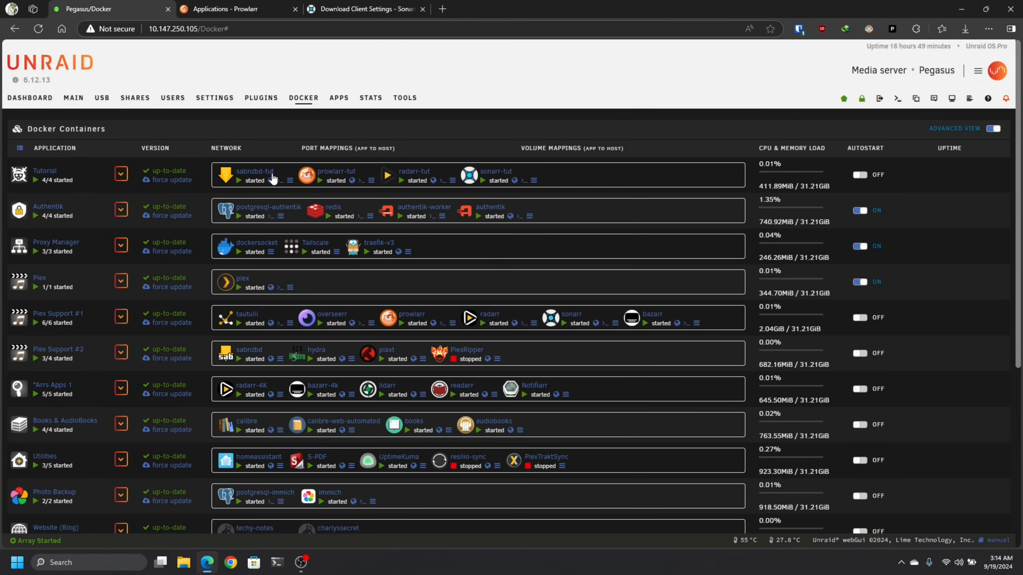
{"action": "left_click", "coordinate": [271, 180]}
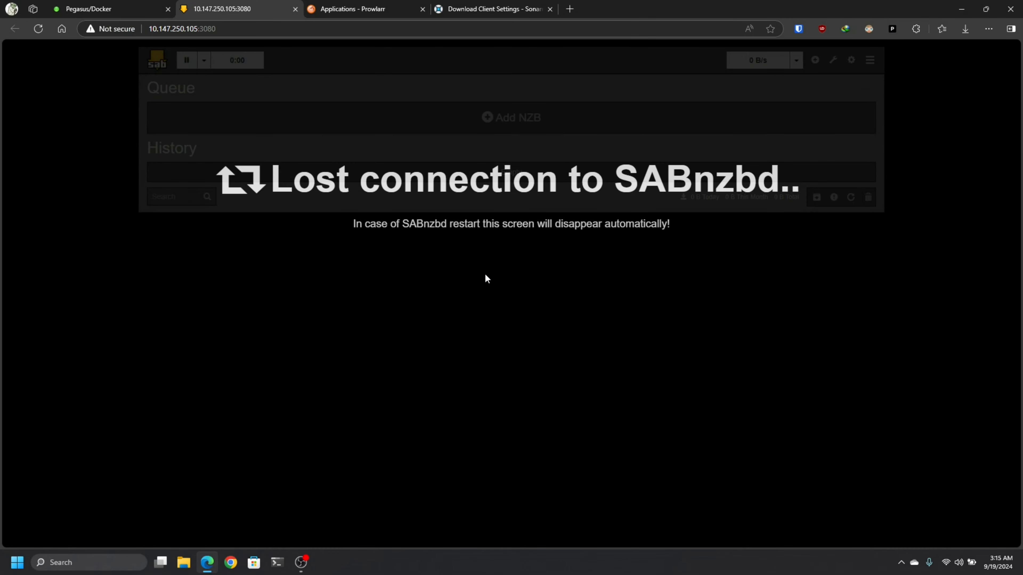
{"action": "left_click", "coordinate": [43, 29]}
{"action": "left_click", "coordinate": [851, 60]}
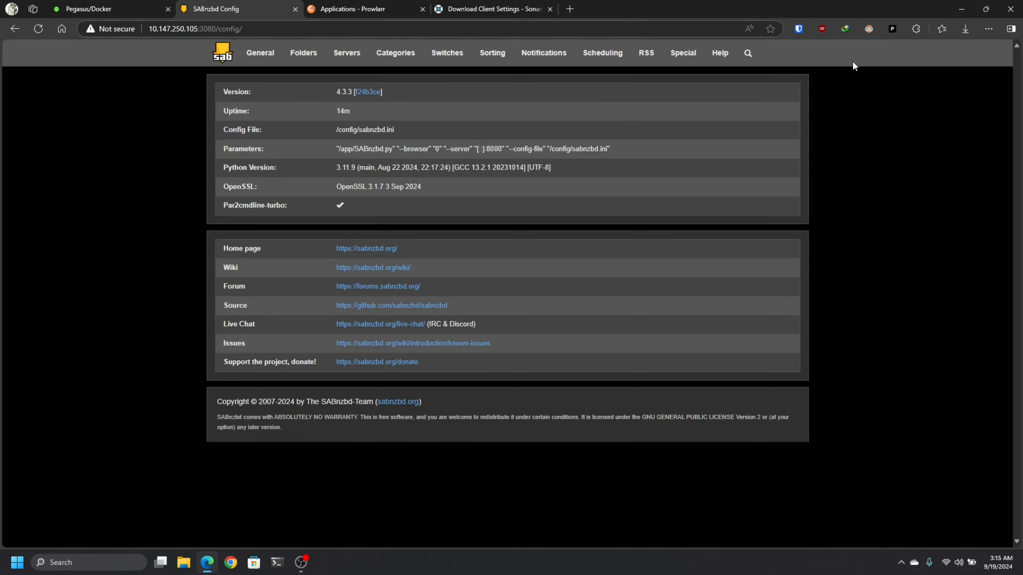
{"action": "left_click", "coordinate": [267, 54]}
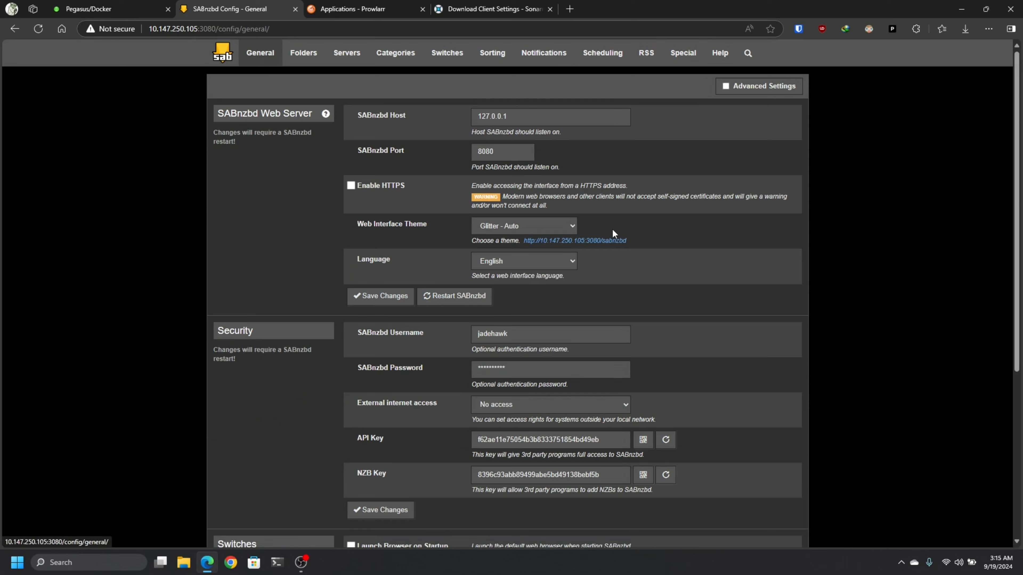
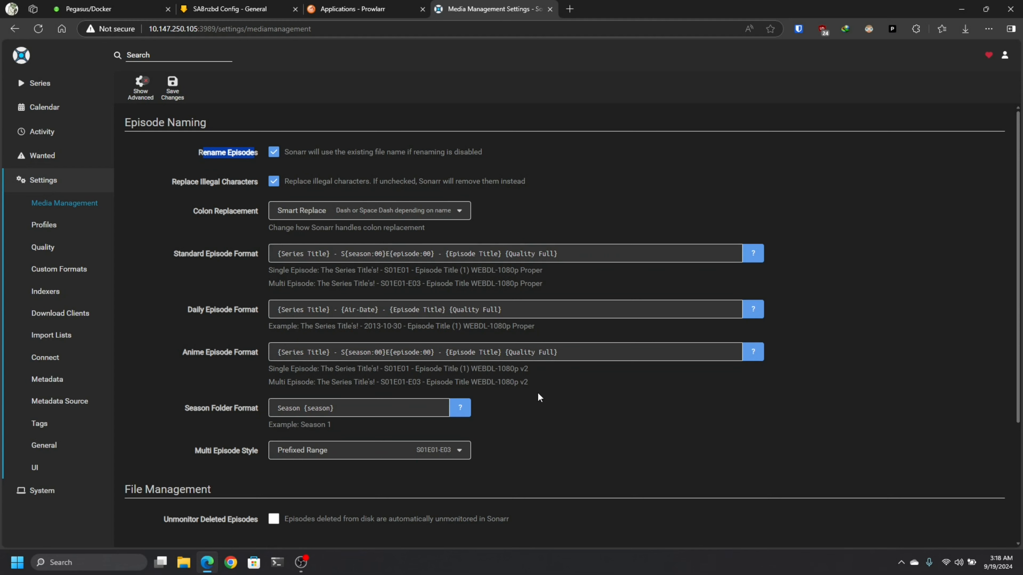
- Show Sonarr's advanced media management settings and enable Delete Empty Folders
{"action": "scroll", "coordinate": [539, 397], "scroll_direction": "down", "scroll_amount": 3}
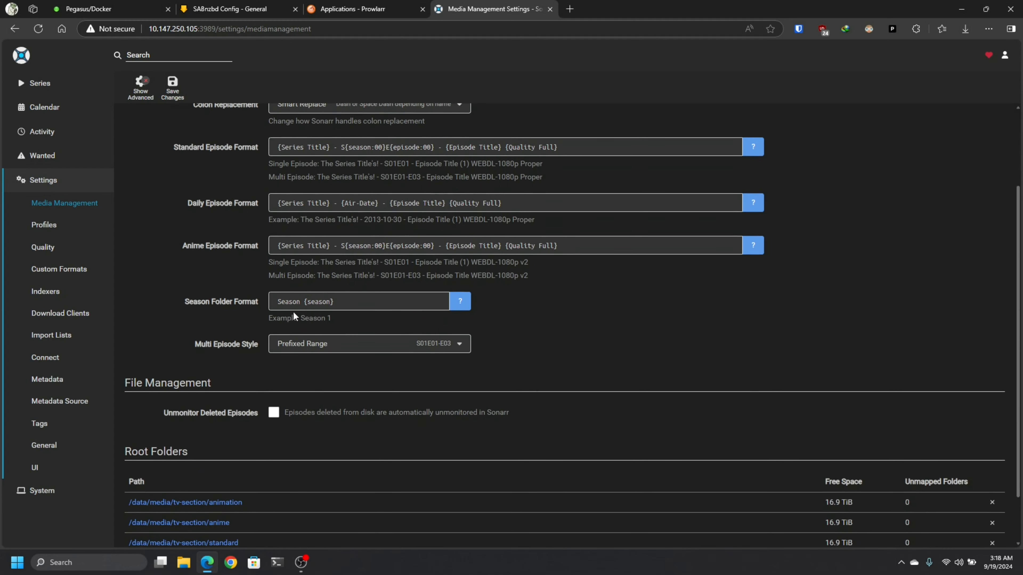
{"action": "scroll", "coordinate": [334, 285], "scroll_direction": "up", "scroll_amount": 1}
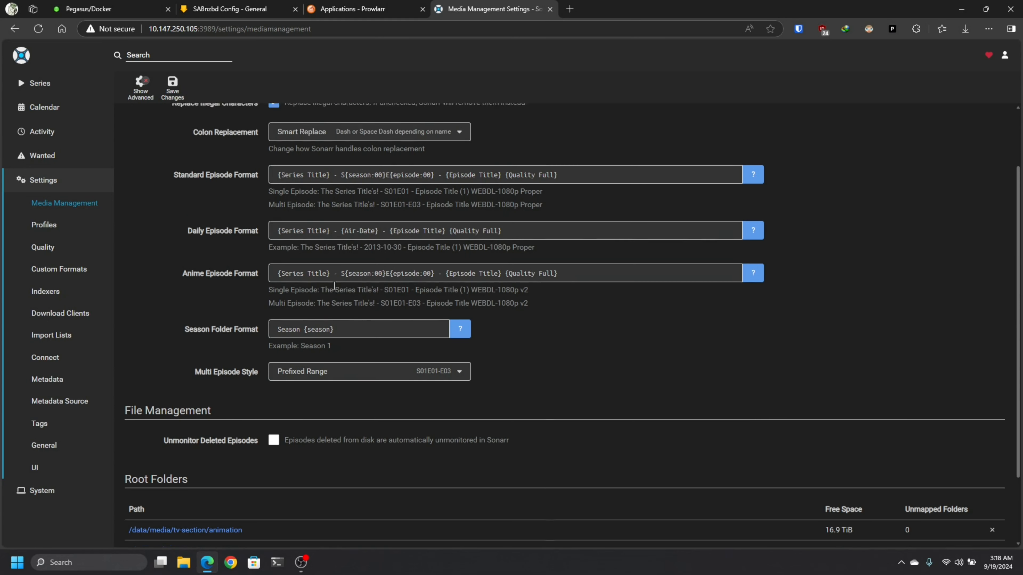
{"action": "scroll", "coordinate": [333, 285], "scroll_direction": "up", "scroll_amount": 2}
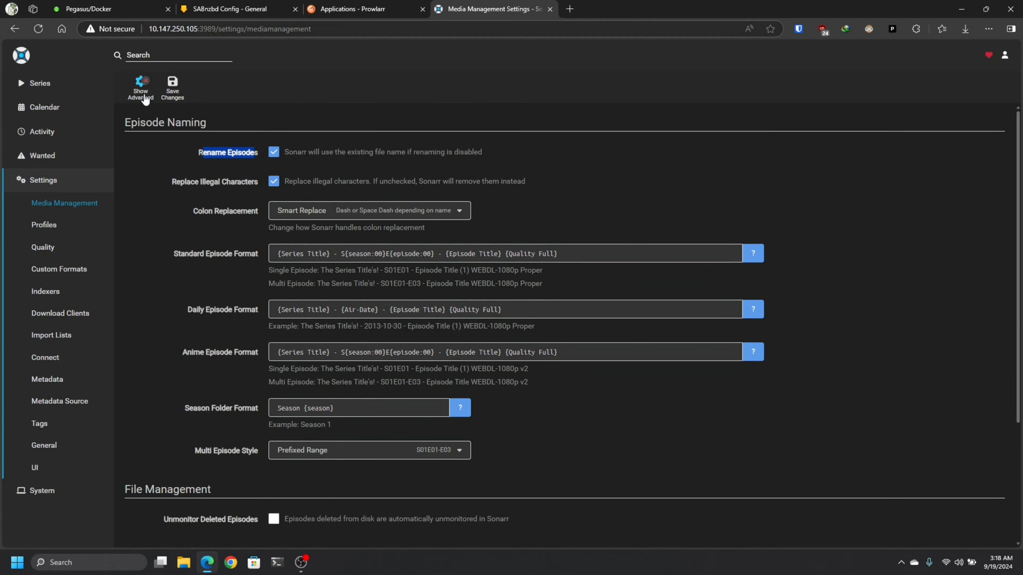
{"action": "left_click", "coordinate": [145, 98]}
{"action": "scroll", "coordinate": [582, 437], "scroll_direction": "down", "scroll_amount": 4}
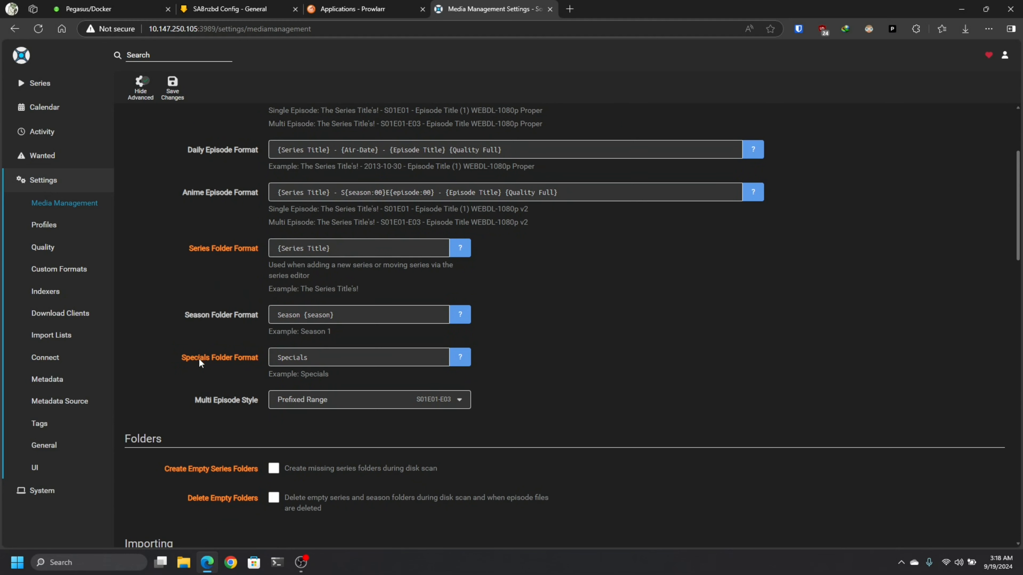
{"action": "scroll", "coordinate": [182, 385], "scroll_direction": "down", "scroll_amount": 1}
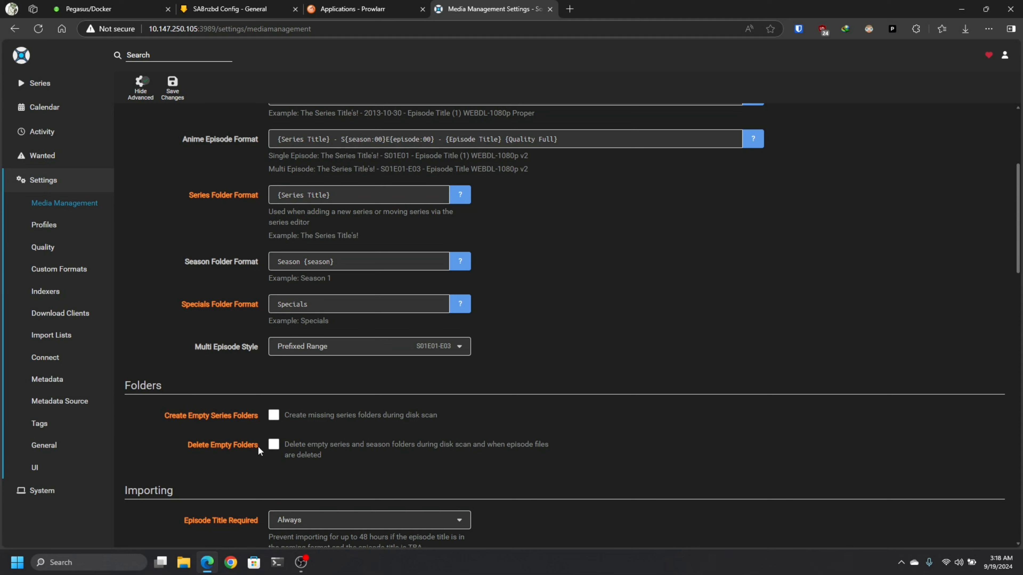
{"action": "left_click", "coordinate": [273, 444]}
- Open the naming options for the Series Folder Format and switch to Plex's support article on naming TV show files
{"action": "scroll", "coordinate": [527, 335], "scroll_direction": "up", "scroll_amount": 1}
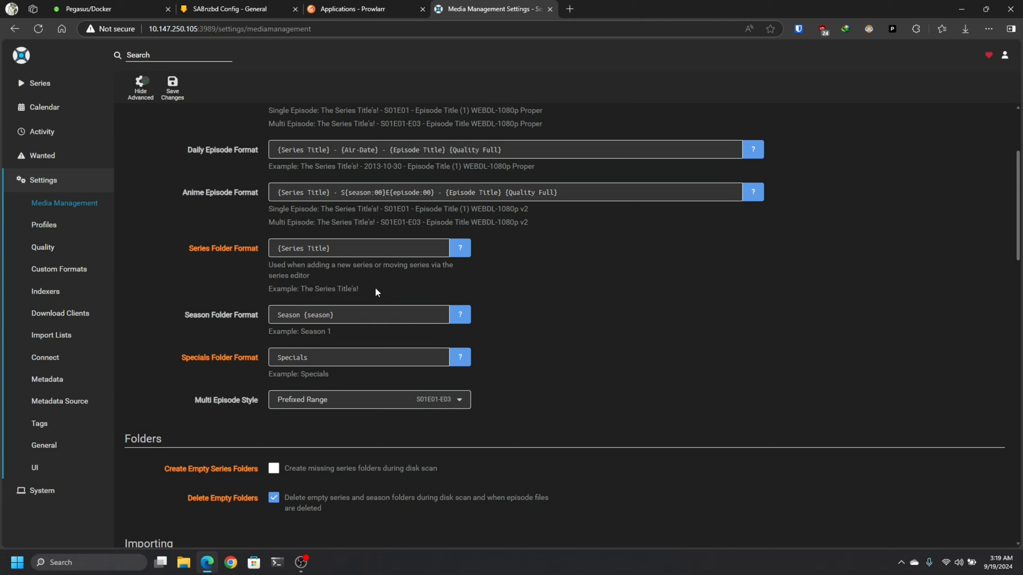
{"action": "left_click", "coordinate": [460, 248]}
{"action": "left_click", "coordinate": [615, 10]}
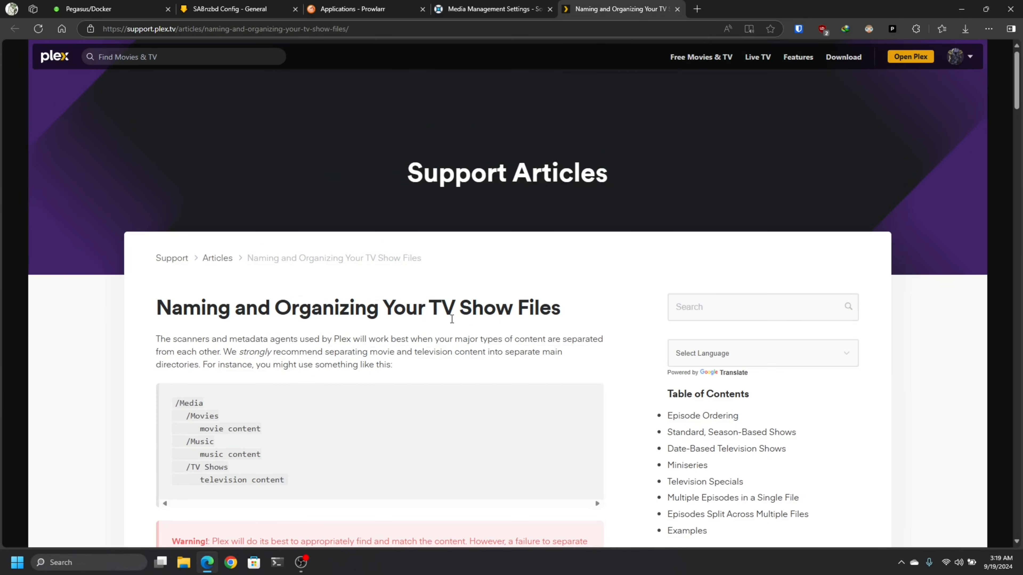
- Read through Plex's TV show naming guidelines down to the Examples section
{"action": "scroll", "coordinate": [398, 312], "scroll_direction": "down", "scroll_amount": 5}
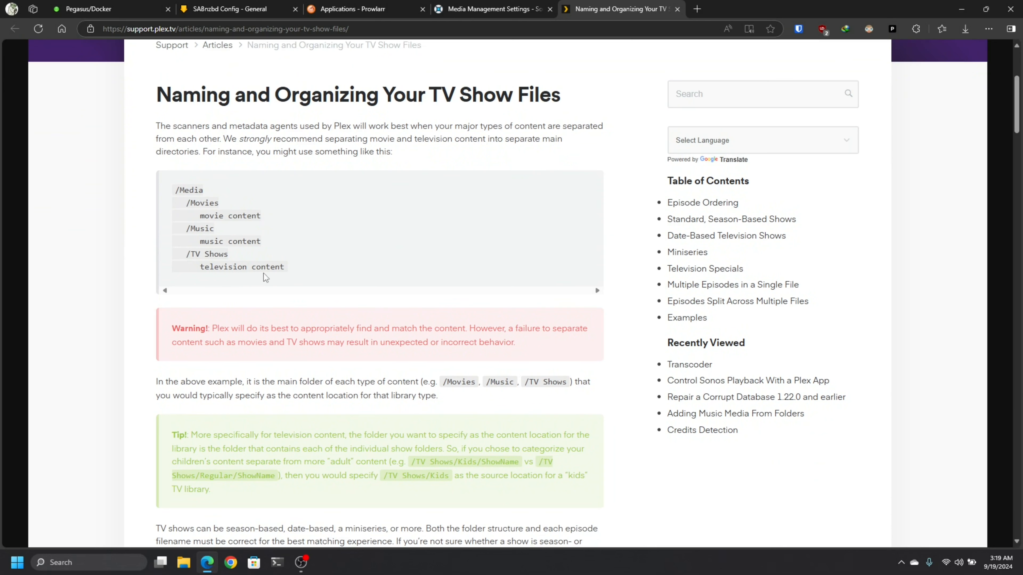
{"action": "scroll", "coordinate": [143, 298], "scroll_direction": "down", "scroll_amount": 3}
{"action": "scroll", "coordinate": [142, 292], "scroll_direction": "down", "scroll_amount": 12}
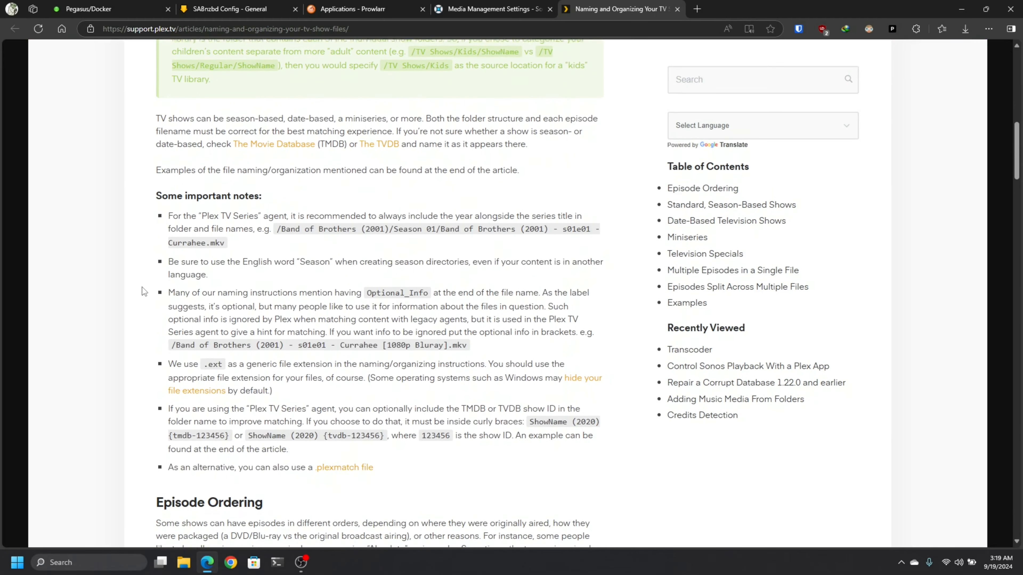
{"action": "scroll", "coordinate": [142, 288], "scroll_direction": "down", "scroll_amount": 11}
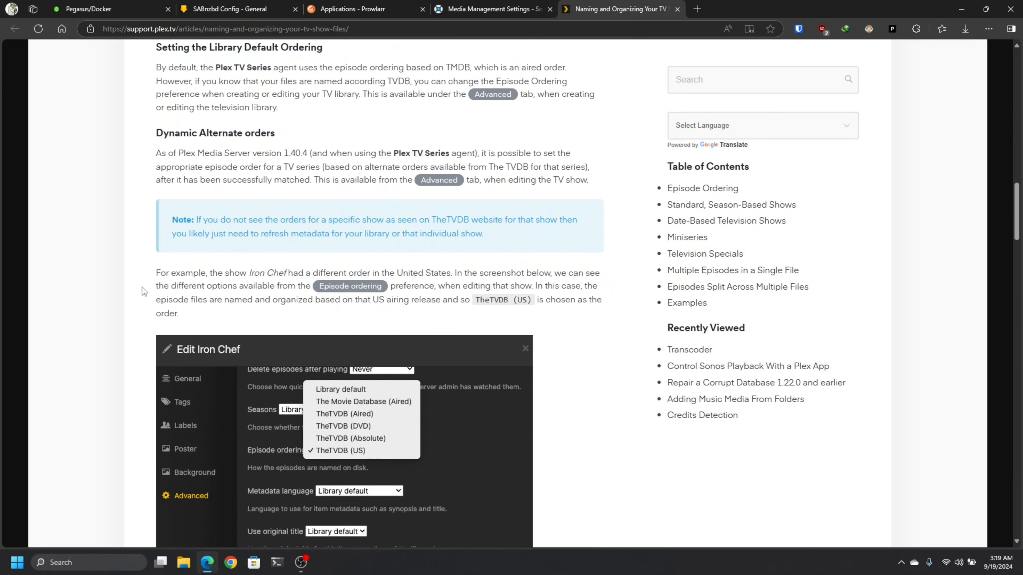
{"action": "scroll", "coordinate": [142, 287], "scroll_direction": "down", "scroll_amount": 10}
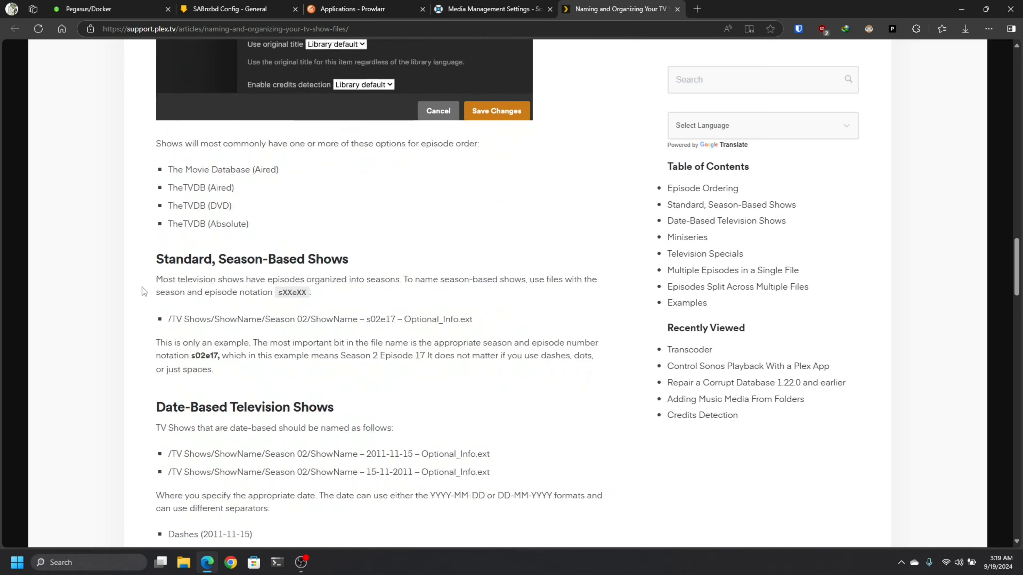
{"action": "scroll", "coordinate": [142, 287], "scroll_direction": "down", "scroll_amount": 2}
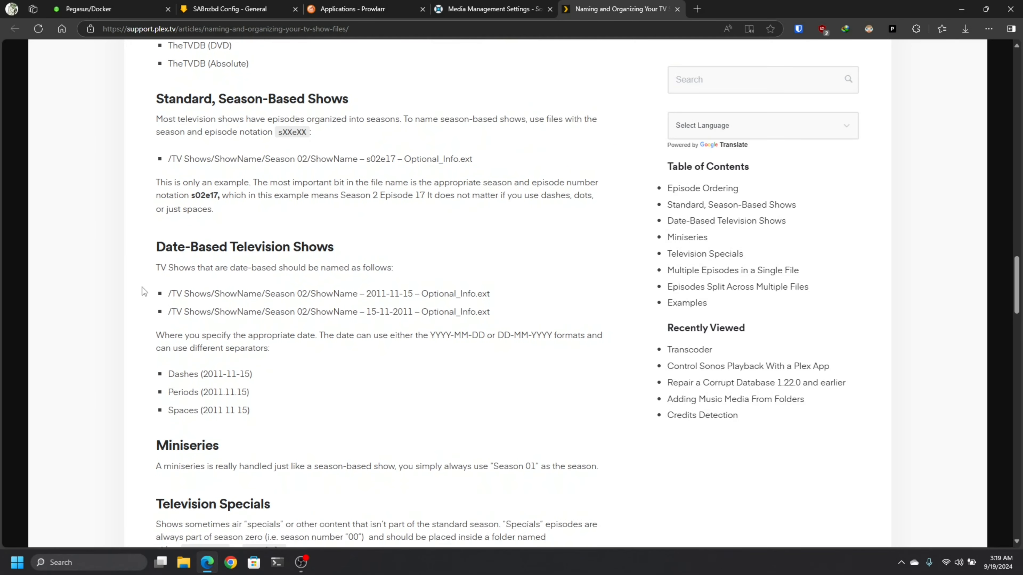
{"action": "scroll", "coordinate": [142, 287], "scroll_direction": "down", "scroll_amount": 2}
{"action": "scroll", "coordinate": [142, 287], "scroll_direction": "down", "scroll_amount": 1}
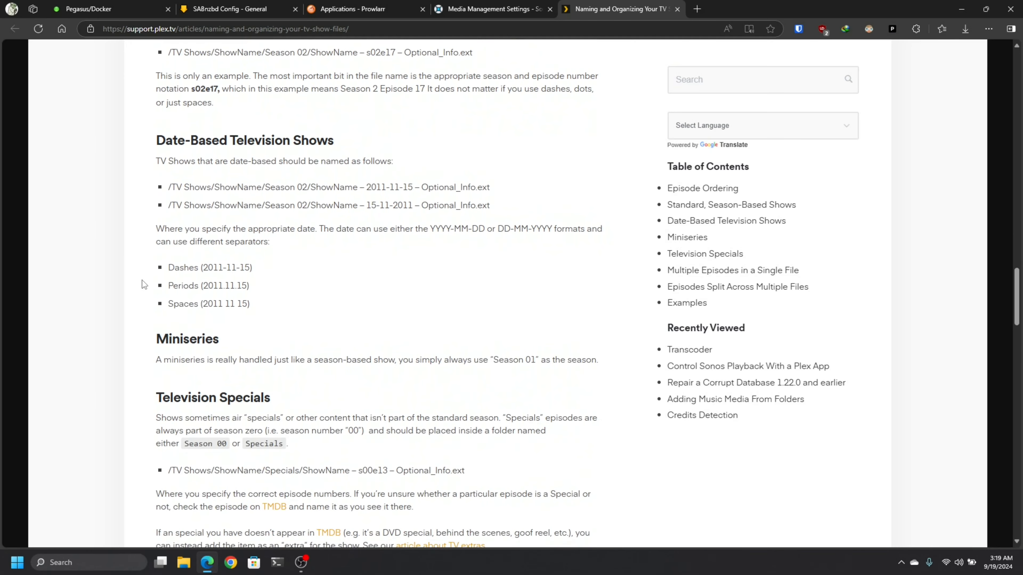
{"action": "scroll", "coordinate": [142, 280], "scroll_direction": "down", "scroll_amount": 4}
{"action": "scroll", "coordinate": [142, 275], "scroll_direction": "down", "scroll_amount": 8}
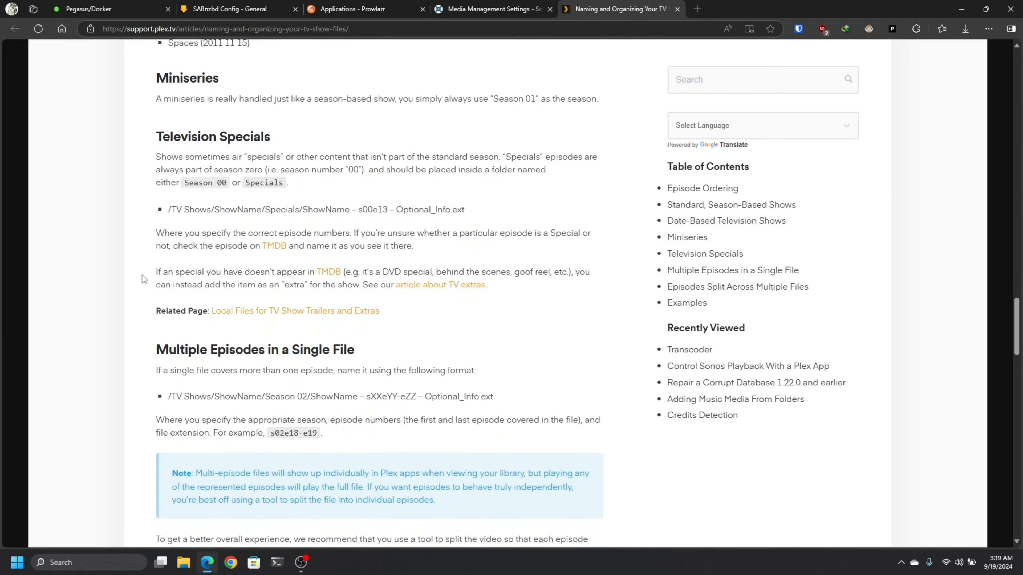
{"action": "scroll", "coordinate": [142, 276], "scroll_direction": "down", "scroll_amount": 6}
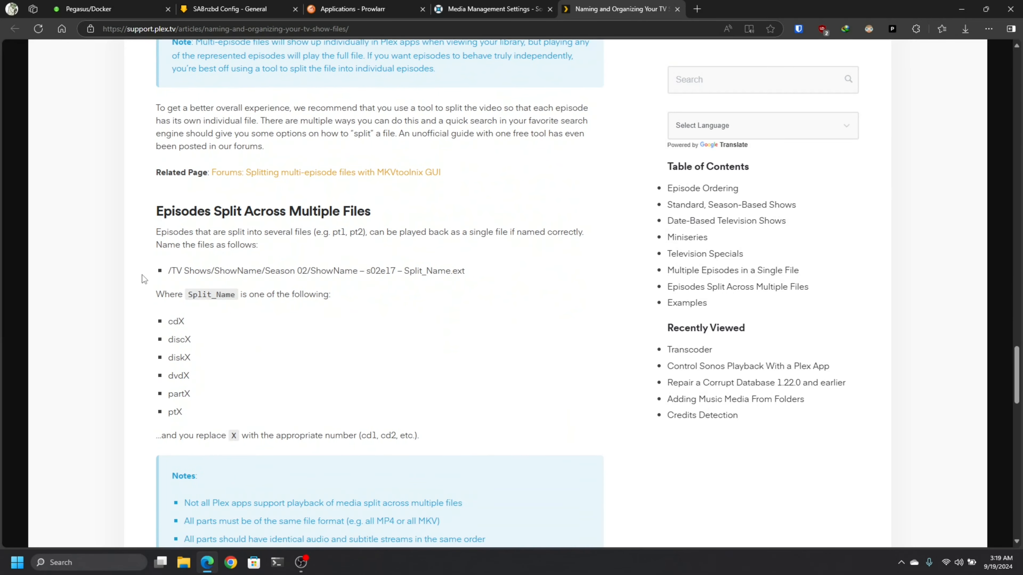
{"action": "scroll", "coordinate": [142, 276], "scroll_direction": "down", "scroll_amount": 7}
{"action": "scroll", "coordinate": [142, 275], "scroll_direction": "down", "scroll_amount": 10}
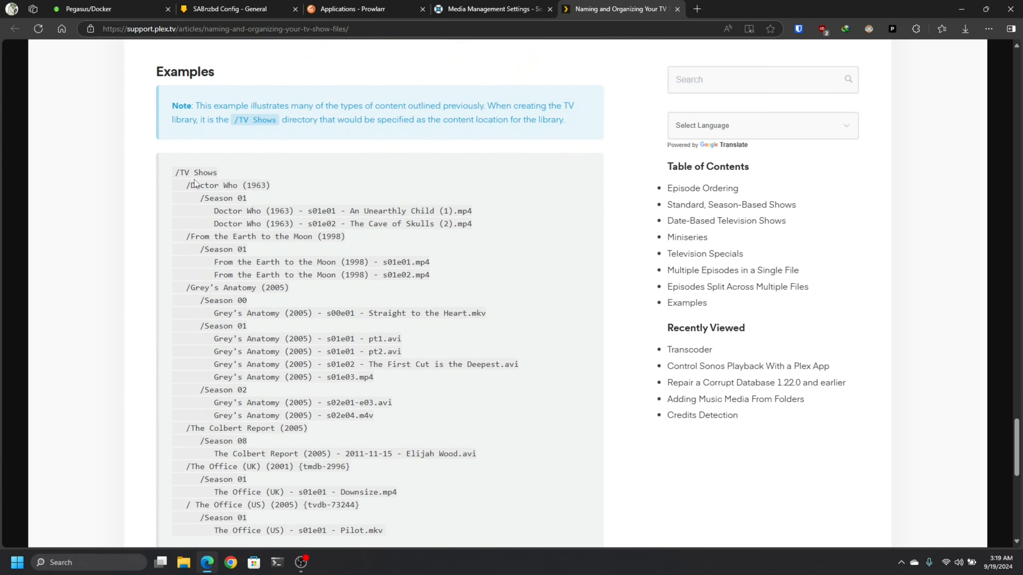
- Examine the example show folder names, highlighting Doctor Who (1963) and The Office (UK) (2001) {tmdb-2996}, and review the sections above them
{"action": "left_click_drag", "start_coordinate": [191, 186], "coordinate": [274, 190]}
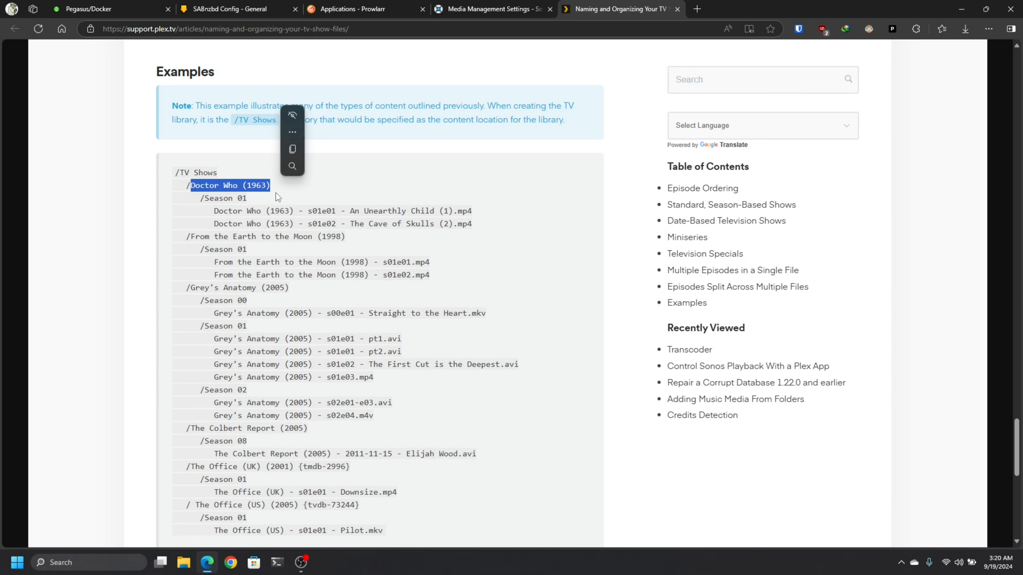
{"action": "scroll", "coordinate": [272, 197], "scroll_direction": "down", "scroll_amount": 6}
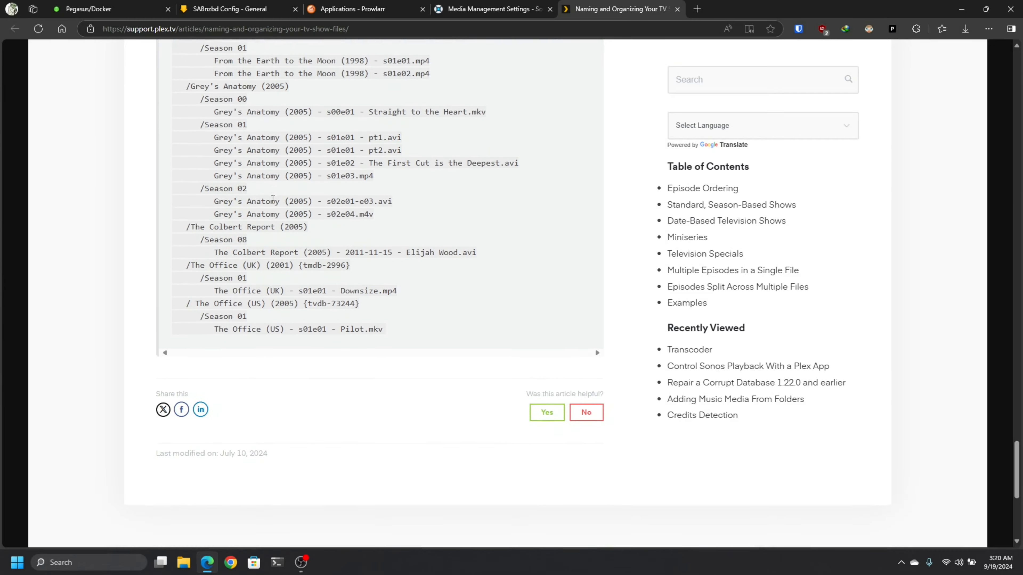
{"action": "scroll", "coordinate": [273, 204], "scroll_direction": "up", "scroll_amount": 5}
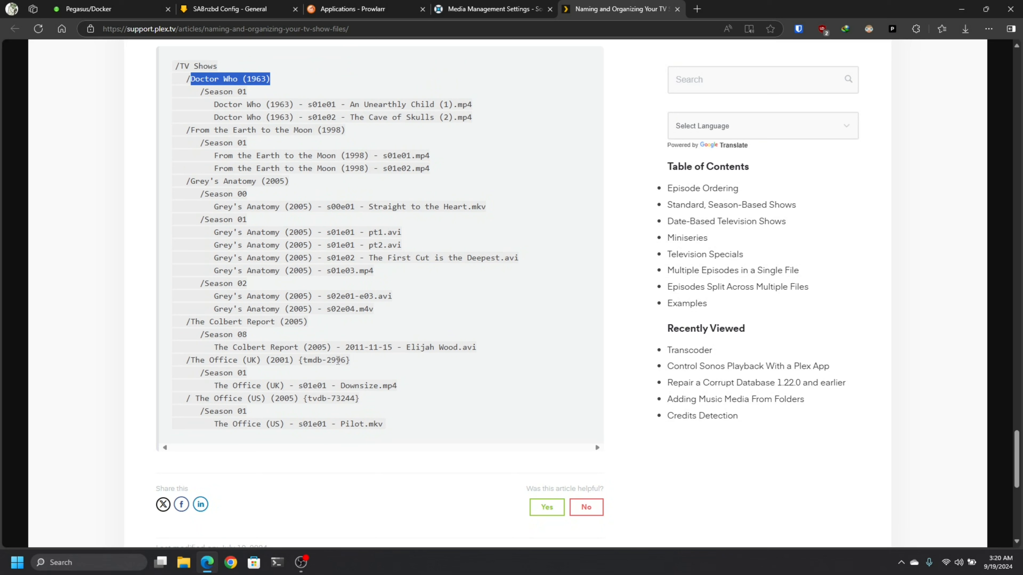
{"action": "left_click_drag", "start_coordinate": [350, 360], "coordinate": [193, 364]}
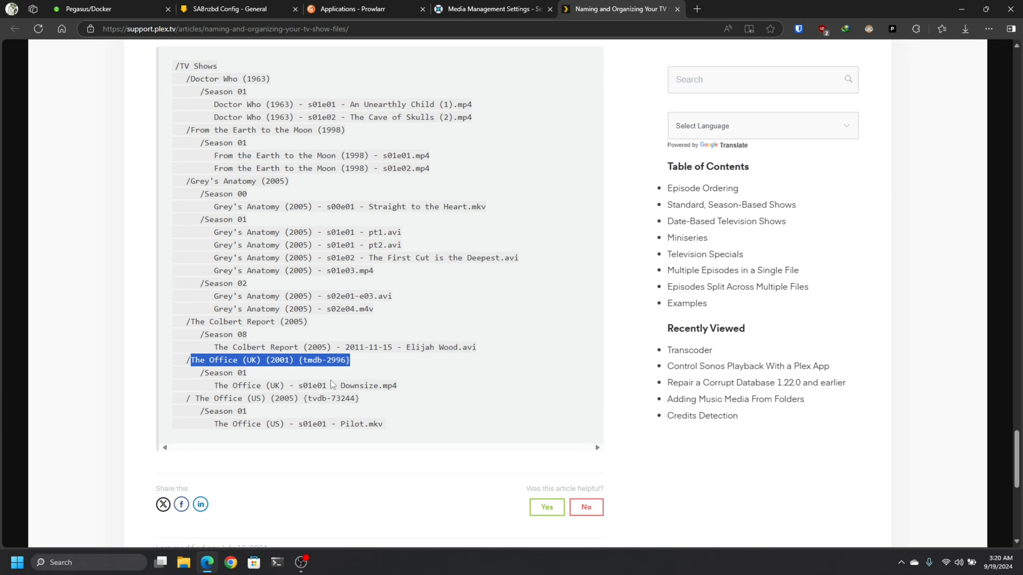
{"action": "scroll", "coordinate": [390, 363], "scroll_direction": "up", "scroll_amount": 3}
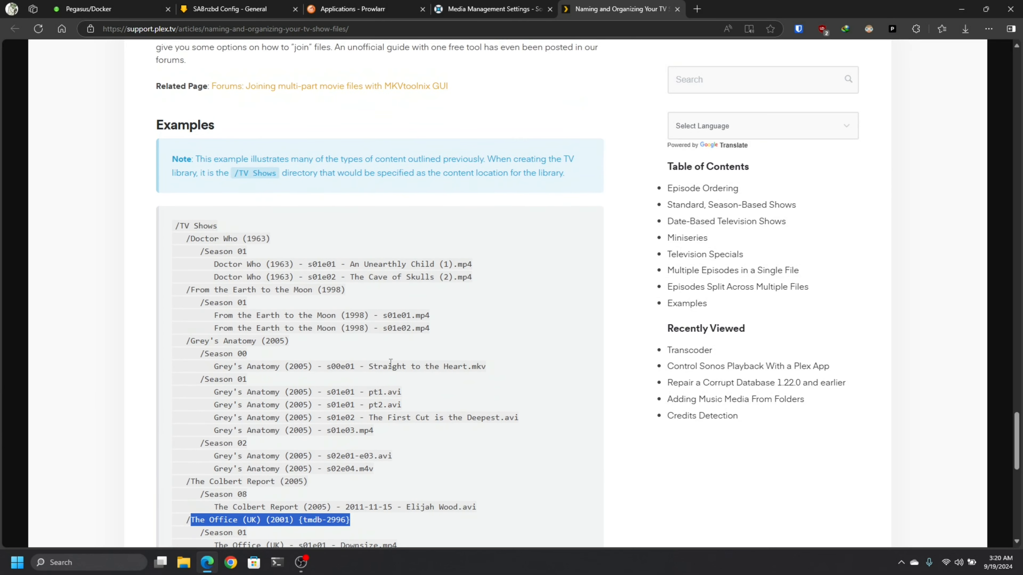
{"action": "scroll", "coordinate": [390, 363], "scroll_direction": "up", "scroll_amount": 5}
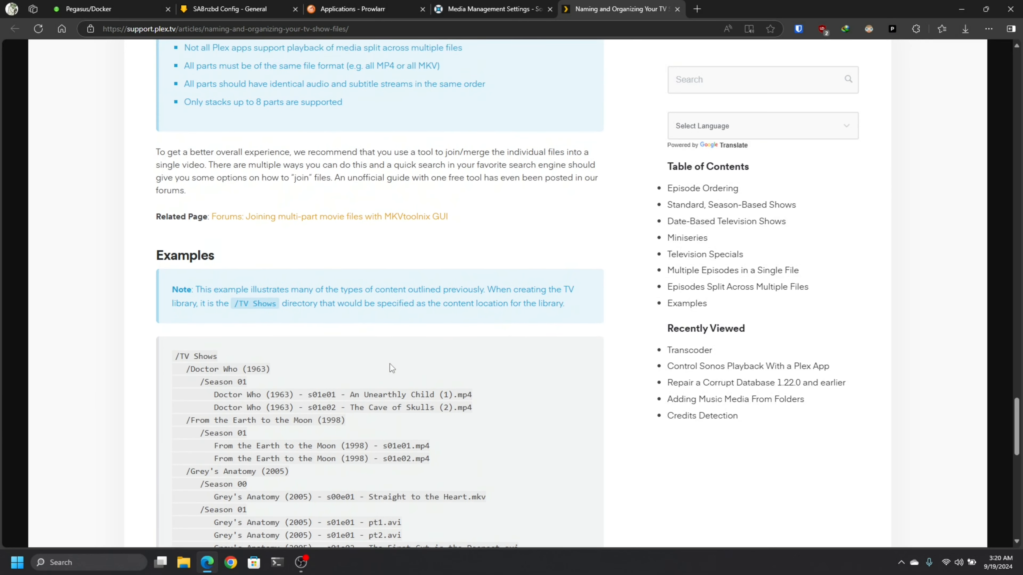
{"action": "scroll", "coordinate": [389, 364], "scroll_direction": "up", "scroll_amount": 9}
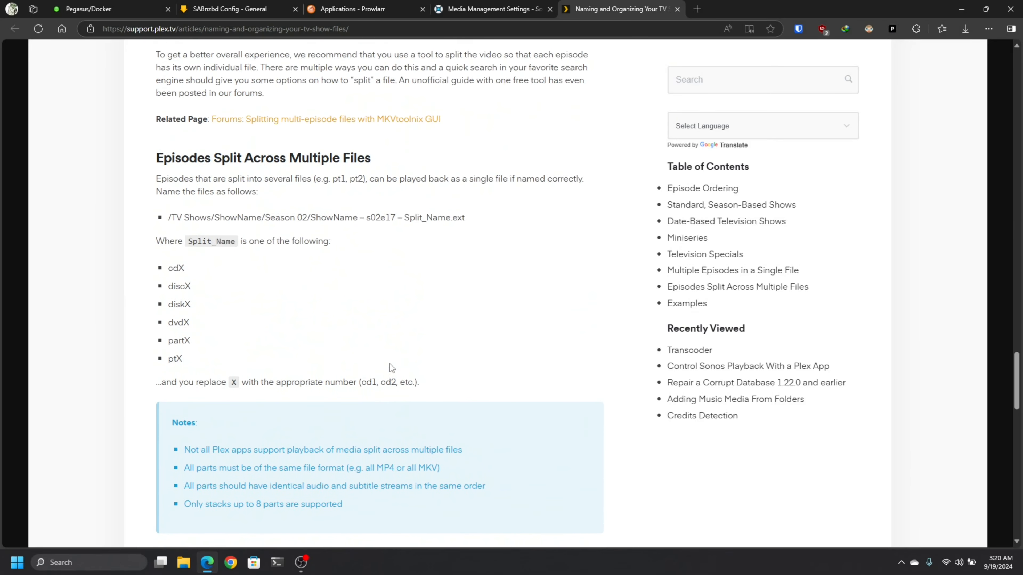
- Switch back to Sonarr and add the {Series Year} token after {Series Title} in the Series Folder Format
{"action": "scroll", "coordinate": [374, 357], "scroll_direction": "up", "scroll_amount": 2}
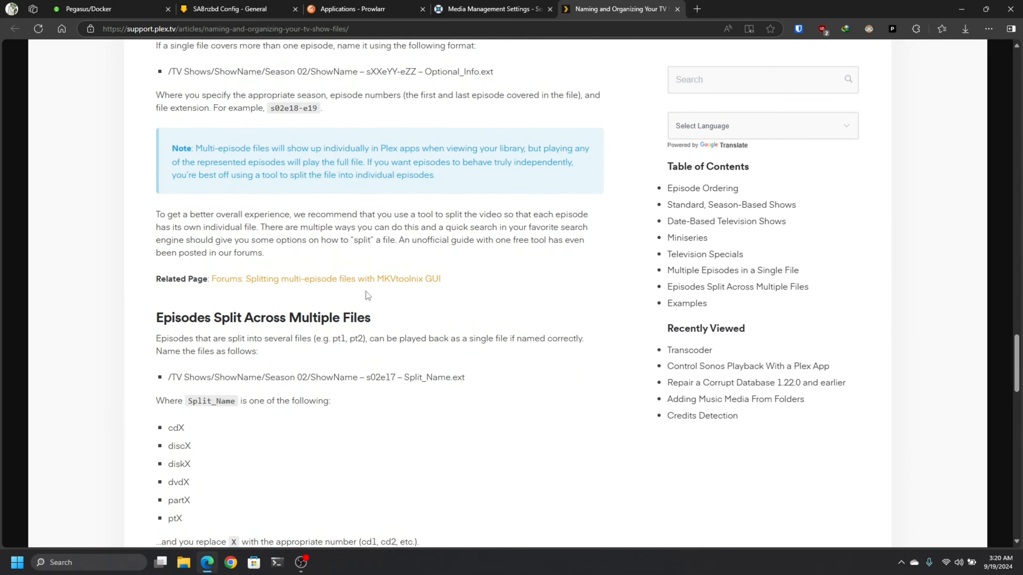
{"action": "left_click", "coordinate": [469, 11]}
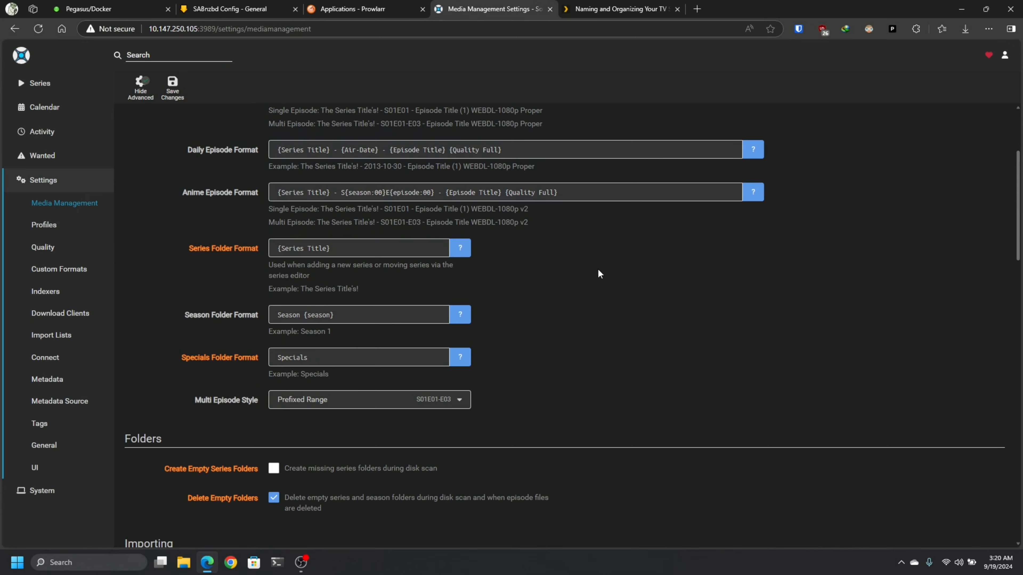
{"action": "left_click", "coordinate": [459, 248]}
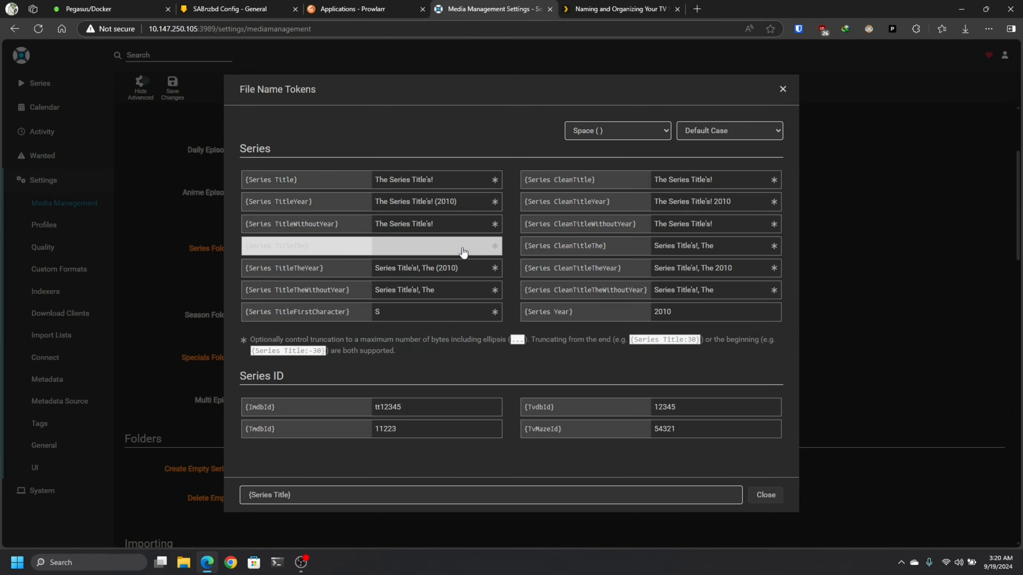
{"action": "left_click", "coordinate": [324, 499]}
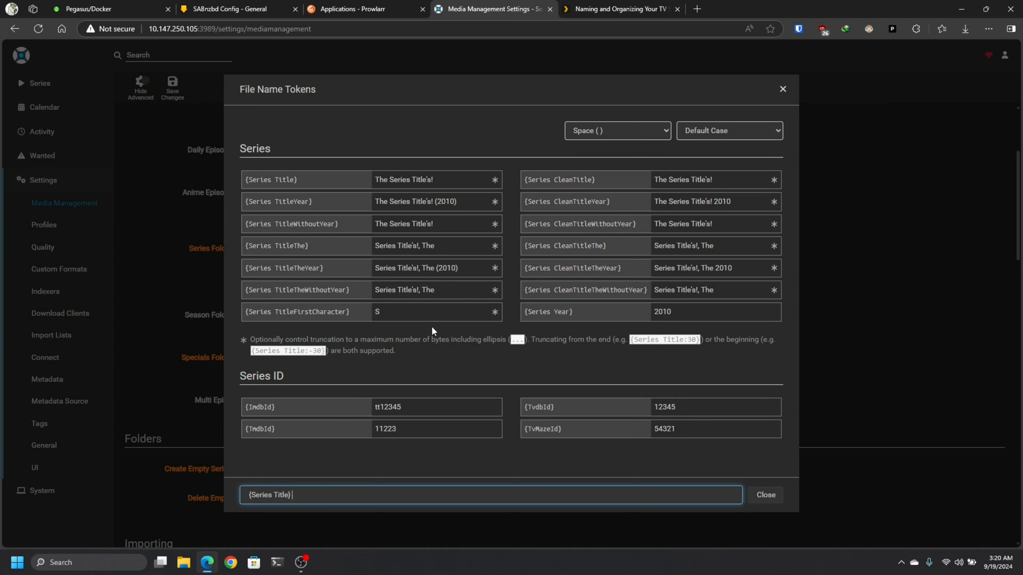
{"action": "left_click", "coordinate": [556, 317]}
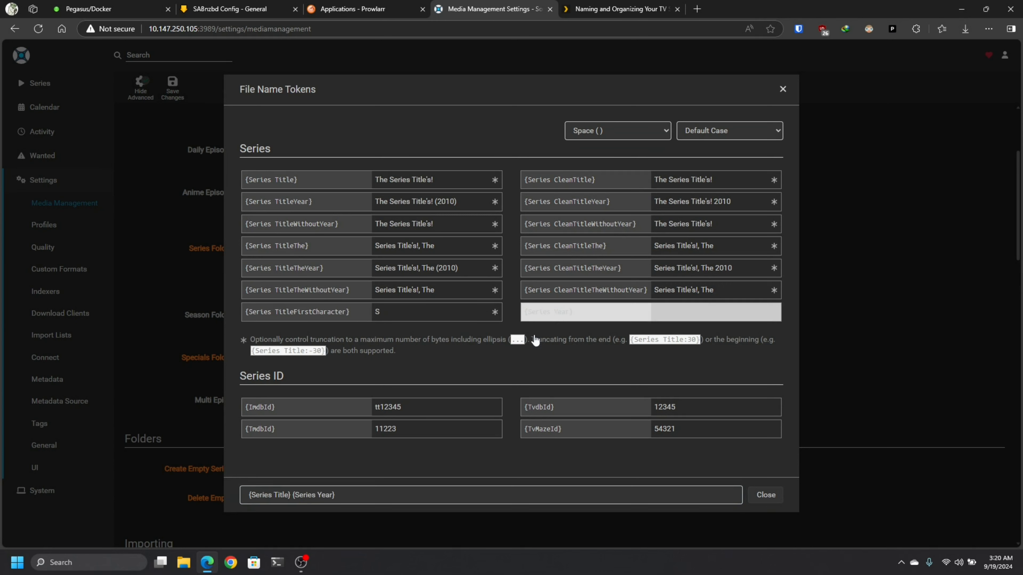
- Append {tvdb-{TvdbId}} after the year in the Series Folder Format and close the file name tokens
{"action": "left_click", "coordinate": [376, 495]}
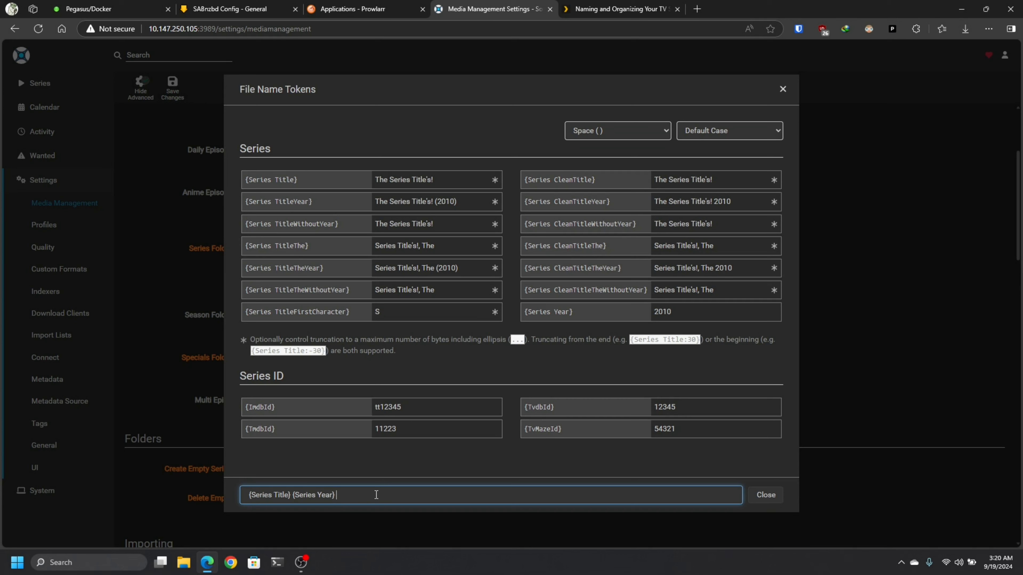
{"action": "type", "text": "{tvdb"}
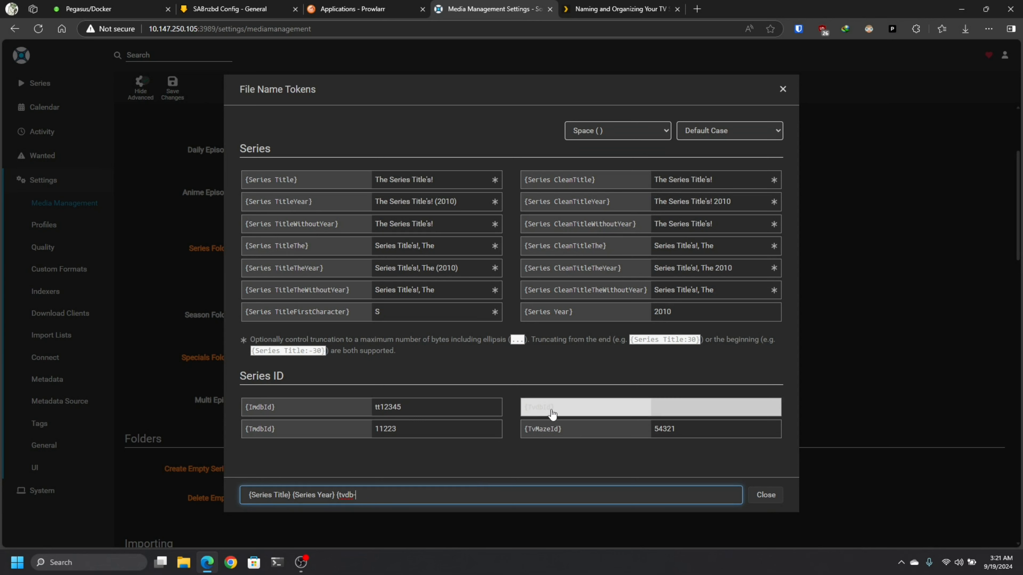
{"action": "type", "text": "-"}
{"action": "left_click", "coordinate": [567, 418]}
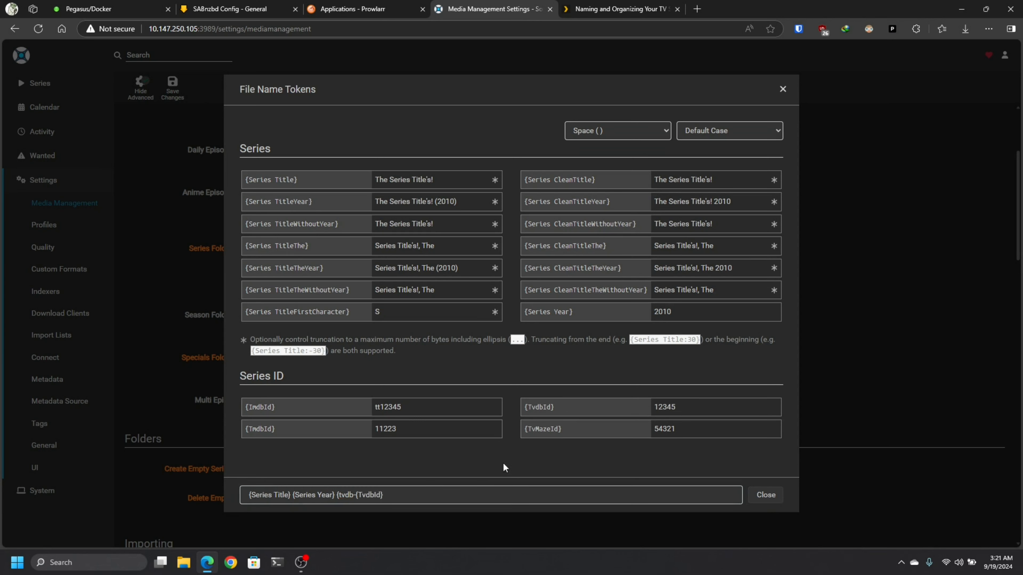
{"action": "left_click", "coordinate": [414, 498]}
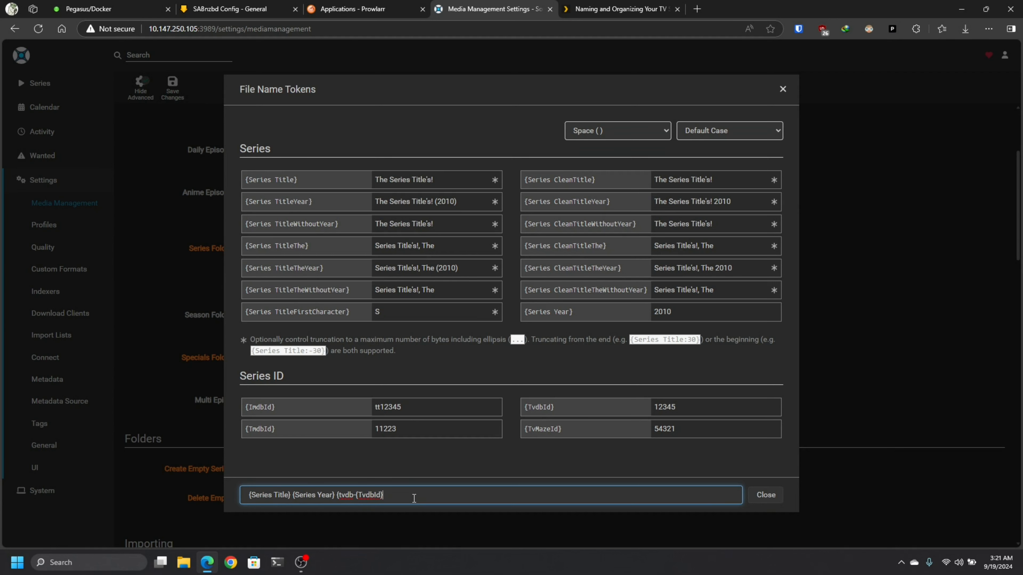
{"action": "type", "text": "}"}
{"action": "left_click", "coordinate": [773, 498]}
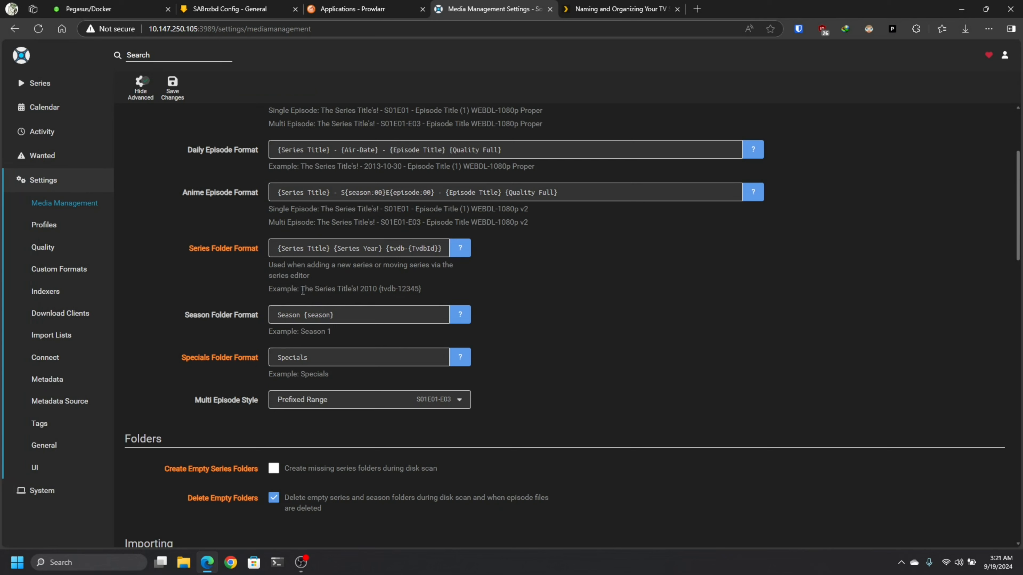
- Wrap the {Series Year} token in parentheses so the Series Folder Format reads {Series Title} ({Series Year}) {tvdb-{TvdbId}}
{"action": "left_click_drag", "start_coordinate": [302, 290], "coordinate": [422, 288]}
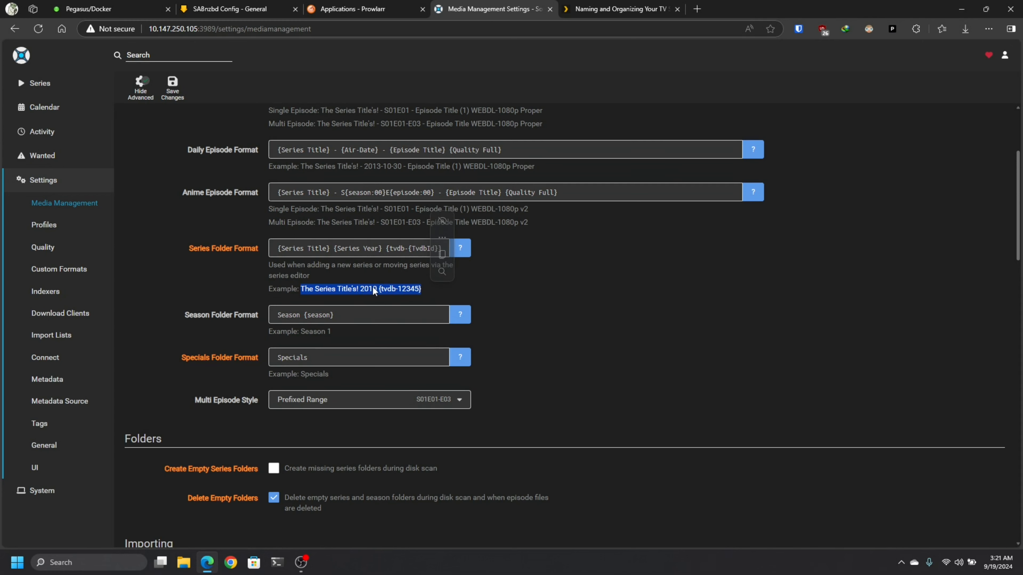
{"action": "left_click", "coordinate": [478, 269]}
{"action": "left_click", "coordinate": [461, 248]}
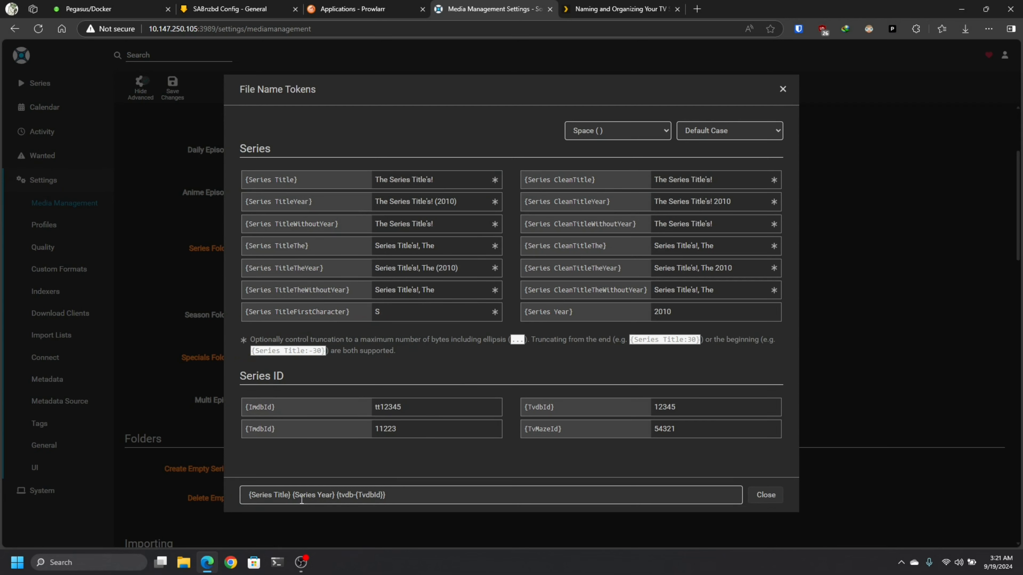
{"action": "left_click", "coordinate": [292, 494]}
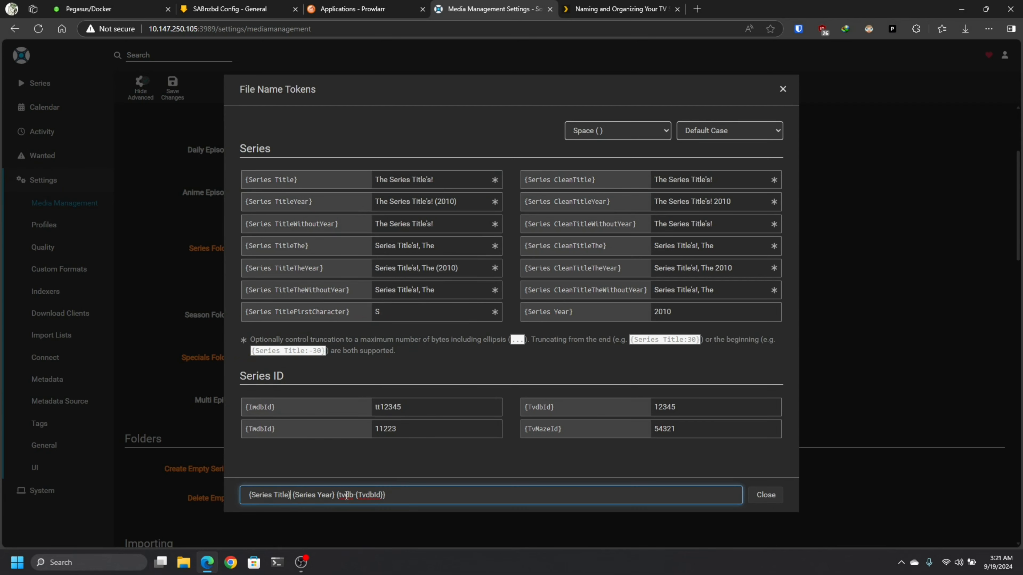
{"action": "type", "text": "("}
{"action": "type", "text": ")"}
{"action": "left_click", "coordinate": [765, 494]}
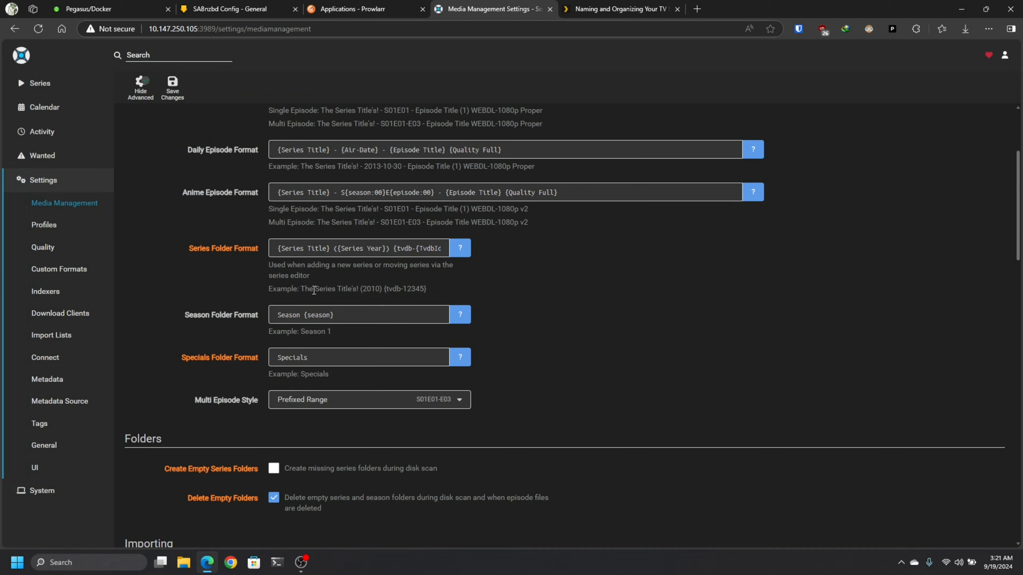
- Examine the example folder name under Series Folder Format and compare it with the other episode naming formats
{"action": "mouse_move", "coordinate": [302, 289]}
{"action": "left_mouse_down"}
{"action": "mouse_move", "coordinate": [429, 288]}
{"action": "mouse_move", "coordinate": [298, 289]}
{"action": "mouse_move", "coordinate": [309, 290]}
{"action": "left_mouse_up"}
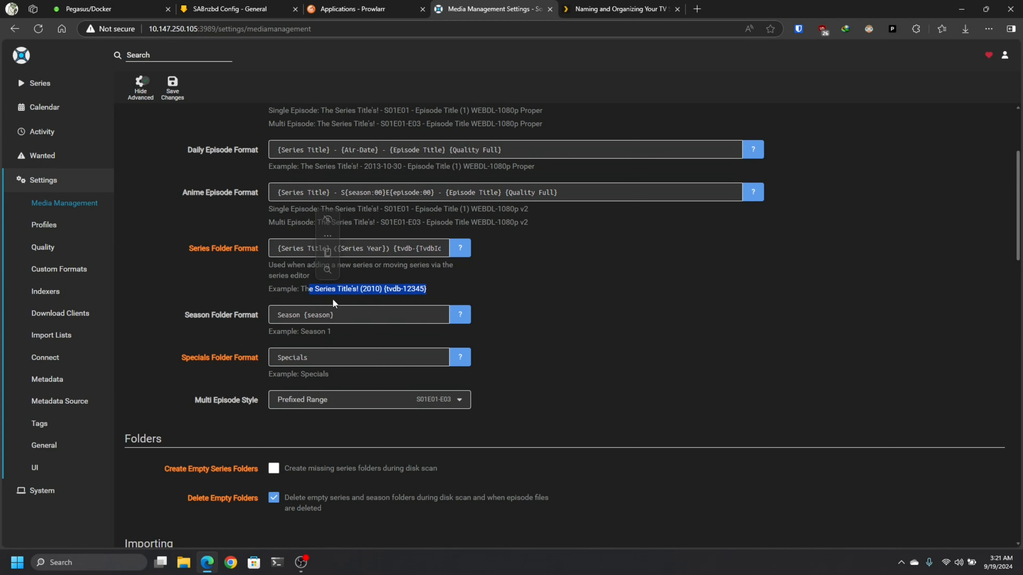
{"action": "scroll", "coordinate": [562, 354], "scroll_direction": "up", "scroll_amount": 1}
{"action": "scroll", "coordinate": [562, 353], "scroll_direction": "up", "scroll_amount": 2}
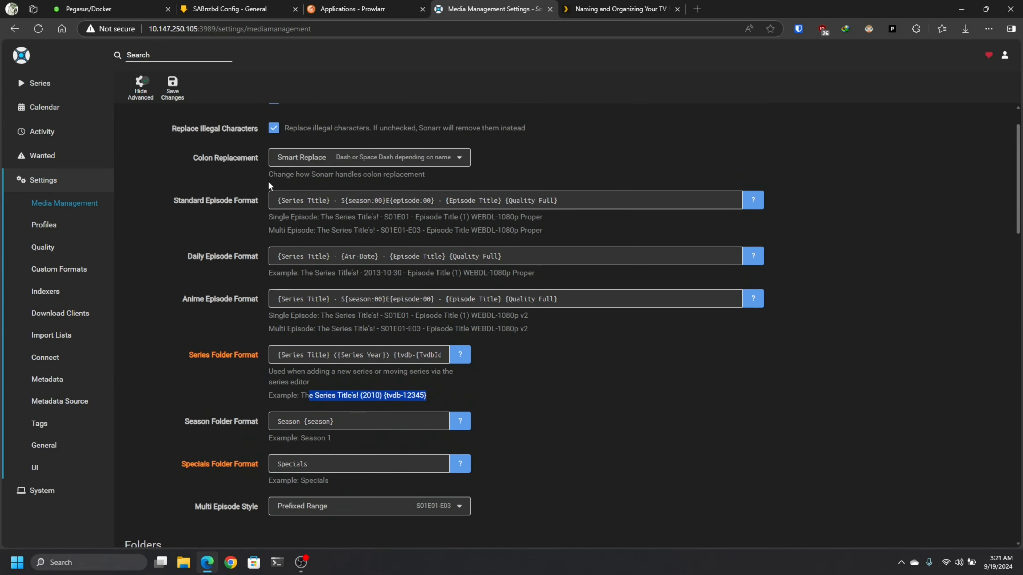
{"action": "scroll", "coordinate": [605, 369], "scroll_direction": "up", "scroll_amount": 1}
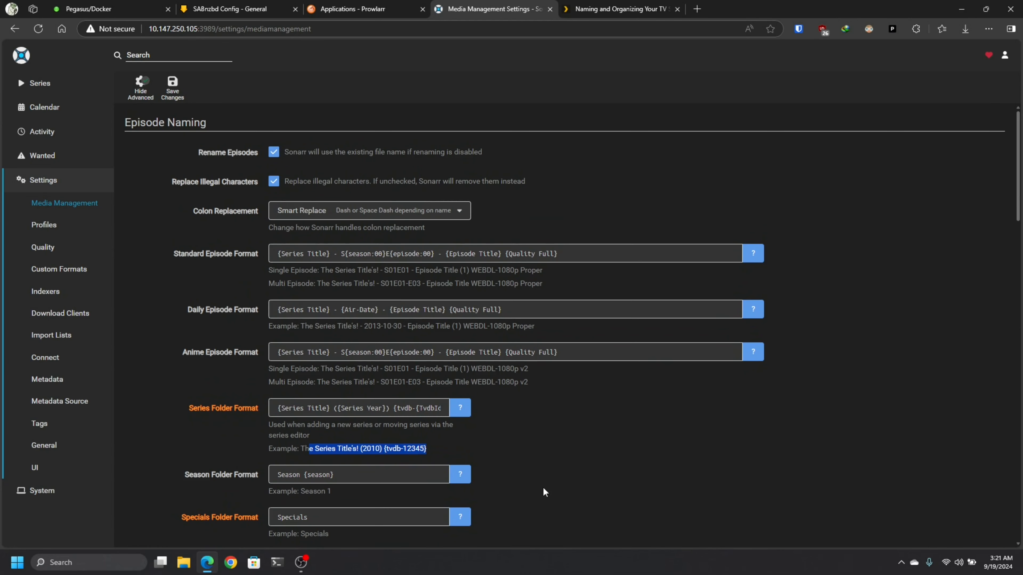
{"action": "scroll", "coordinate": [542, 486], "scroll_direction": "down", "scroll_amount": 2}
{"action": "scroll", "coordinate": [434, 368], "scroll_direction": "up", "scroll_amount": 2}
{"action": "scroll", "coordinate": [584, 475], "scroll_direction": "down", "scroll_amount": 4}
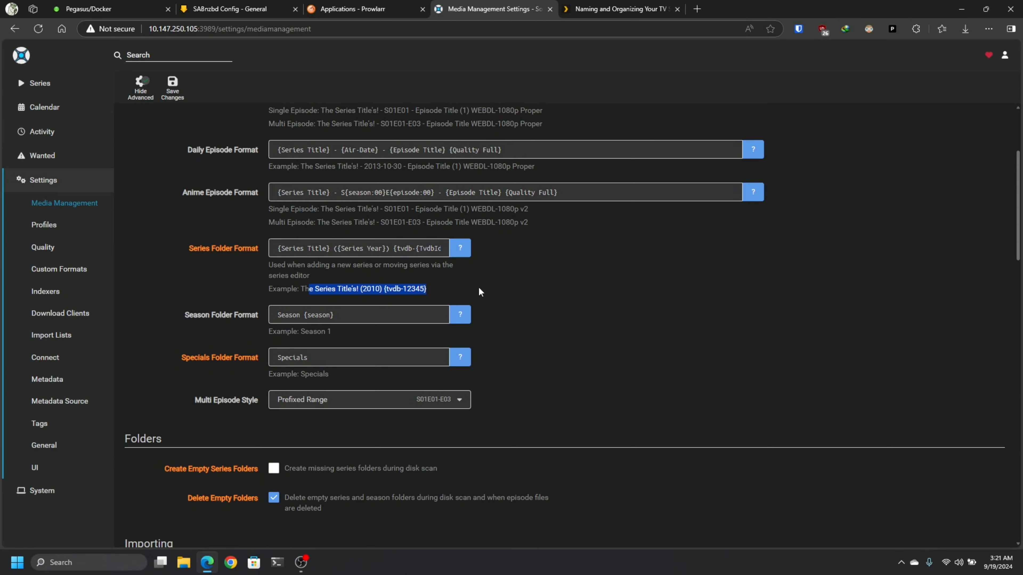
{"action": "left_click", "coordinate": [517, 293]}
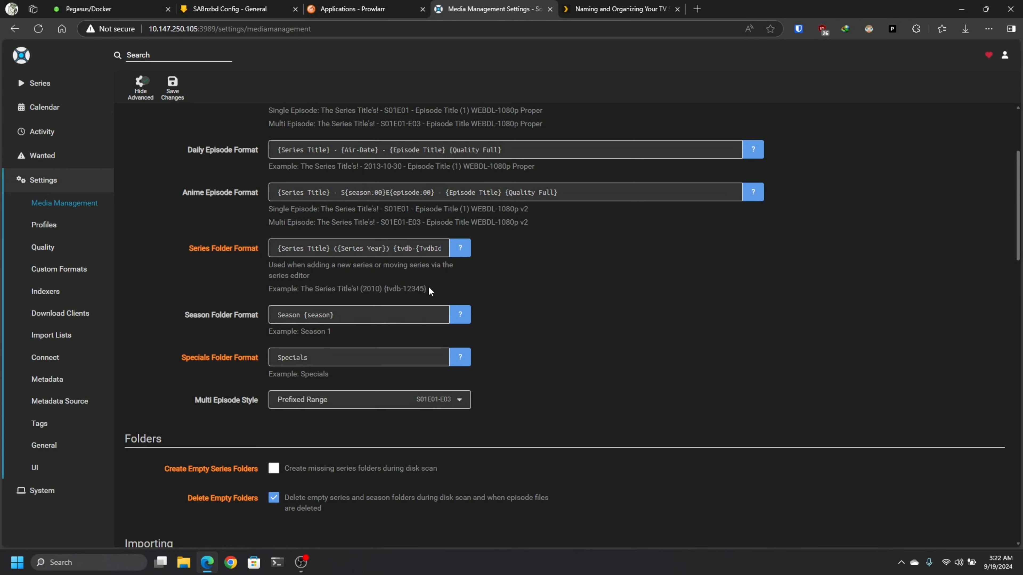
{"action": "left_click_drag", "start_coordinate": [428, 287], "coordinate": [294, 288]}
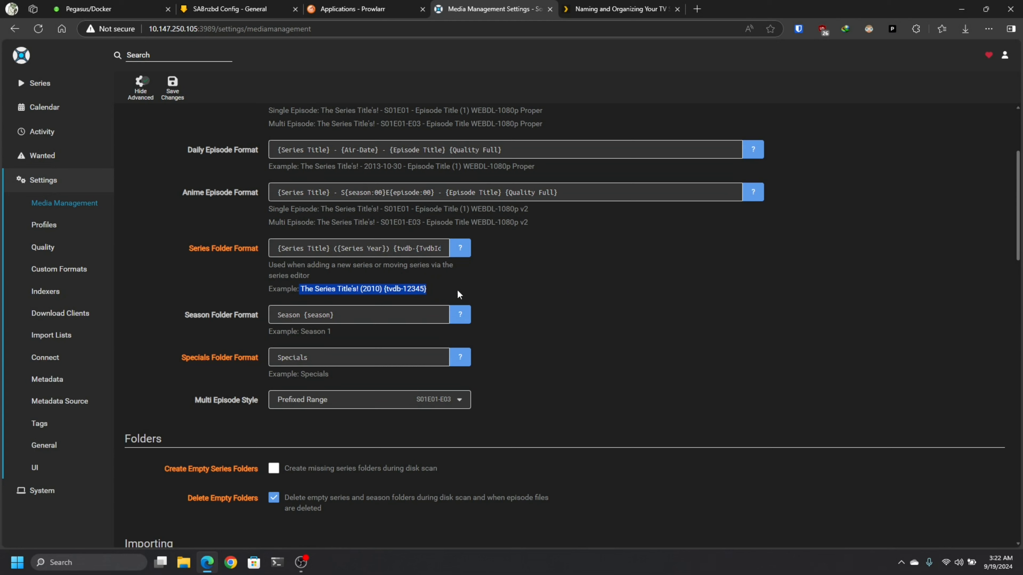
{"action": "left_click", "coordinate": [565, 296]}
{"action": "left_click_drag", "start_coordinate": [432, 289], "coordinate": [299, 289]}
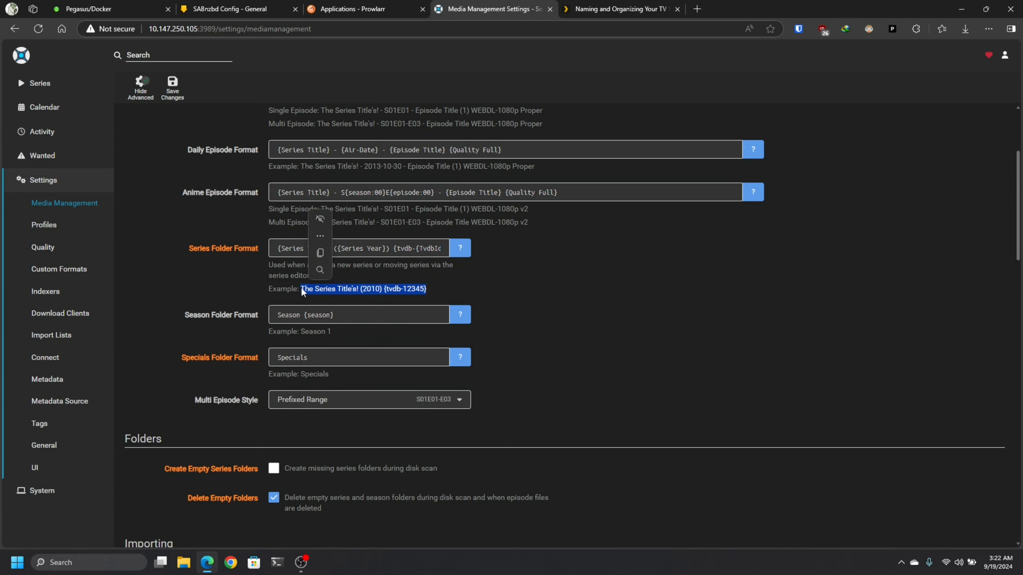
- Review the remaining media management settings down to Root Folders and save the changes
{"action": "scroll", "coordinate": [653, 305], "scroll_direction": "down", "scroll_amount": 4}
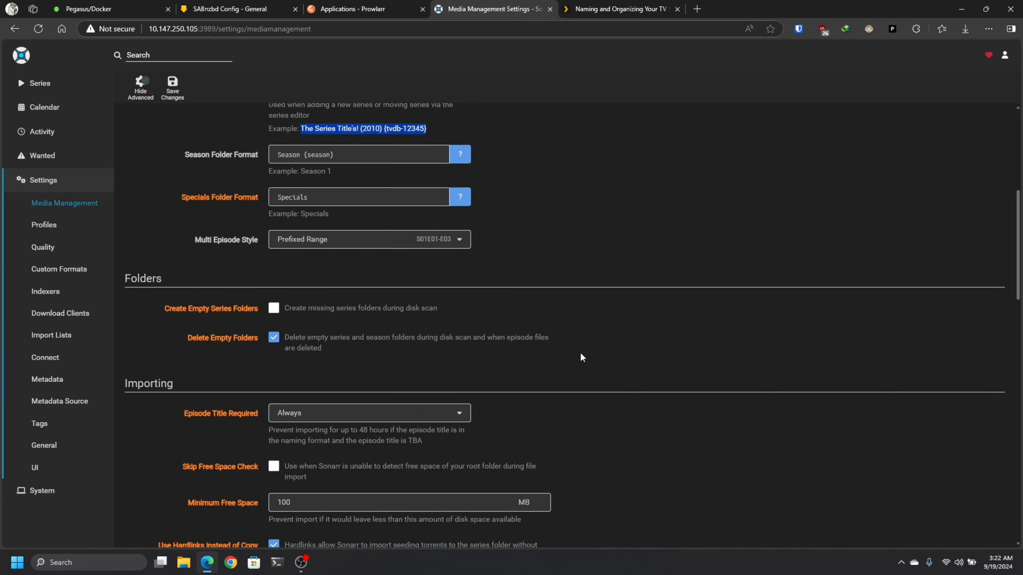
{"action": "scroll", "coordinate": [580, 353], "scroll_direction": "down", "scroll_amount": 20}
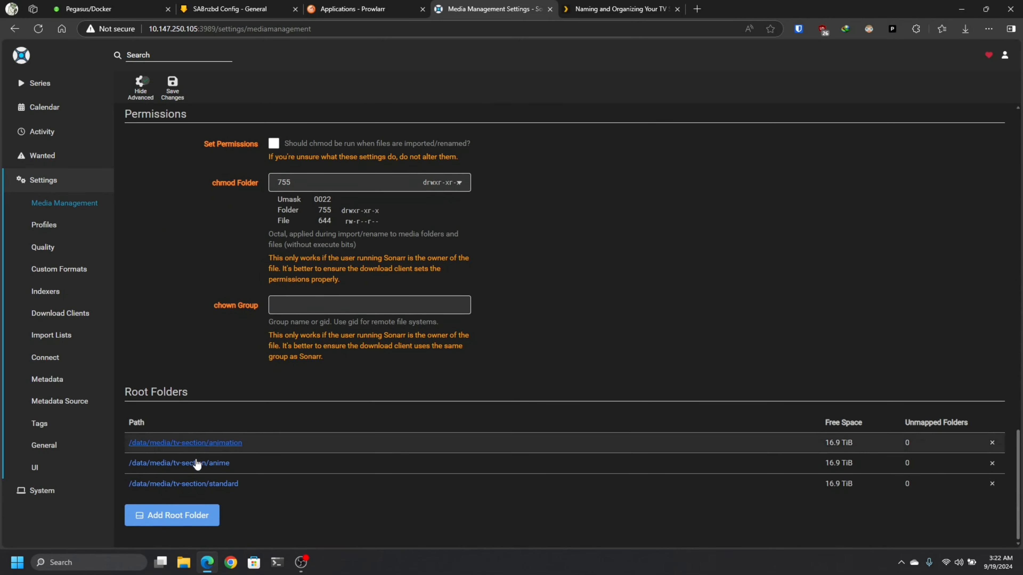
{"action": "scroll", "coordinate": [620, 343], "scroll_direction": "up", "scroll_amount": 20}
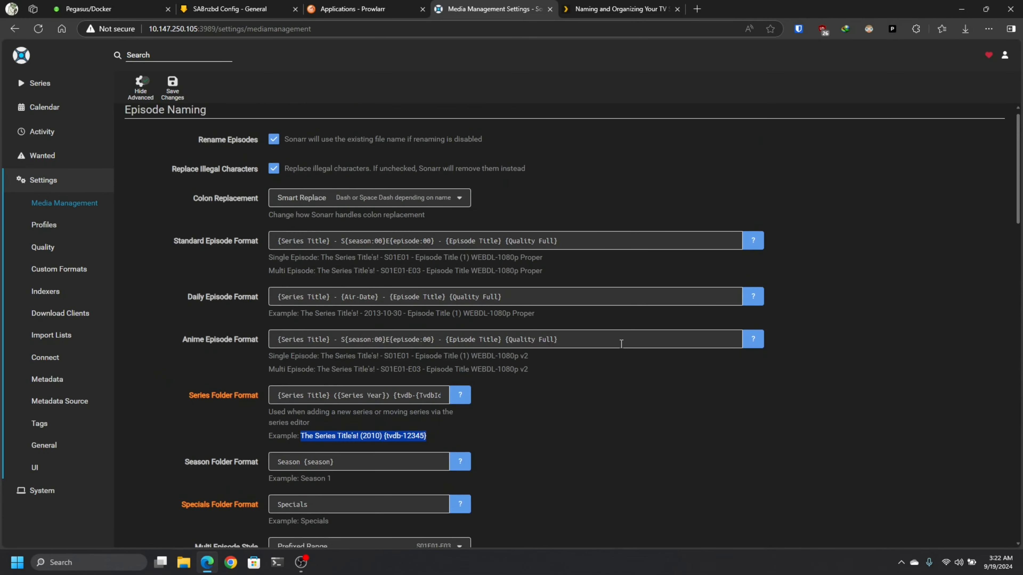
{"action": "left_click", "coordinate": [173, 86]}
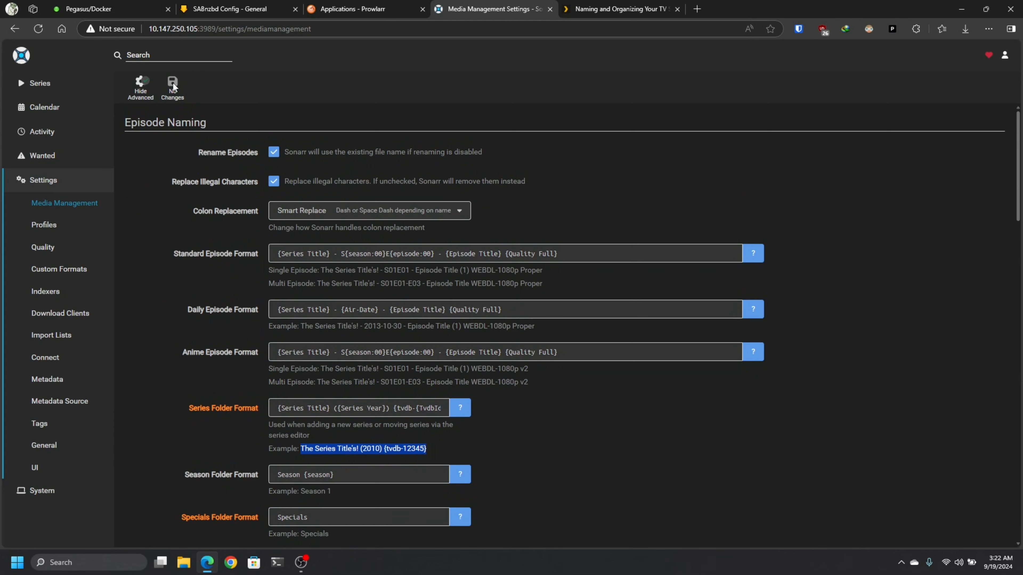
- Check Sonarr's system status for health issues and review the configured indexers and download clients
{"action": "left_click", "coordinate": [60, 490]}
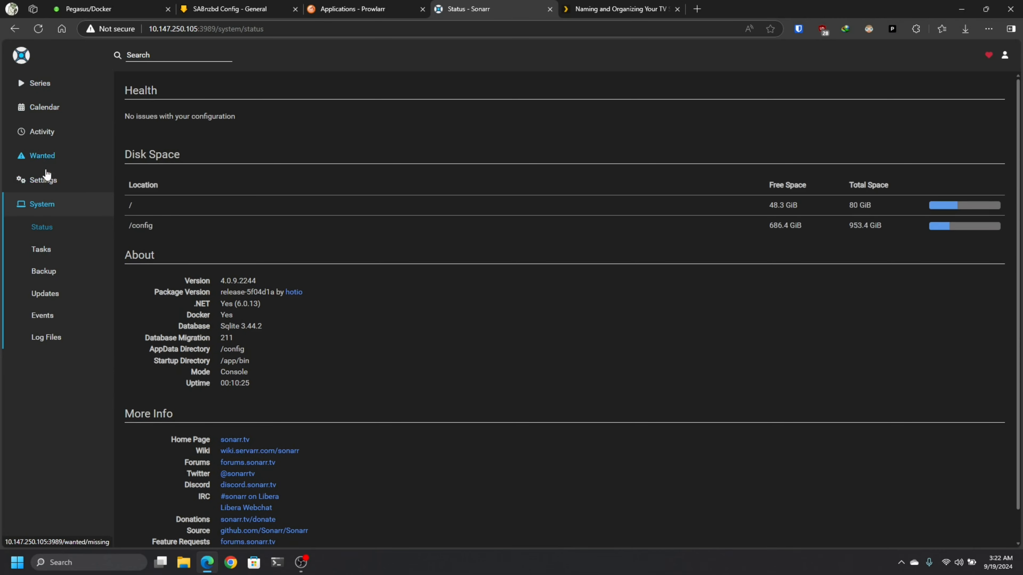
{"action": "left_click", "coordinate": [51, 187]}
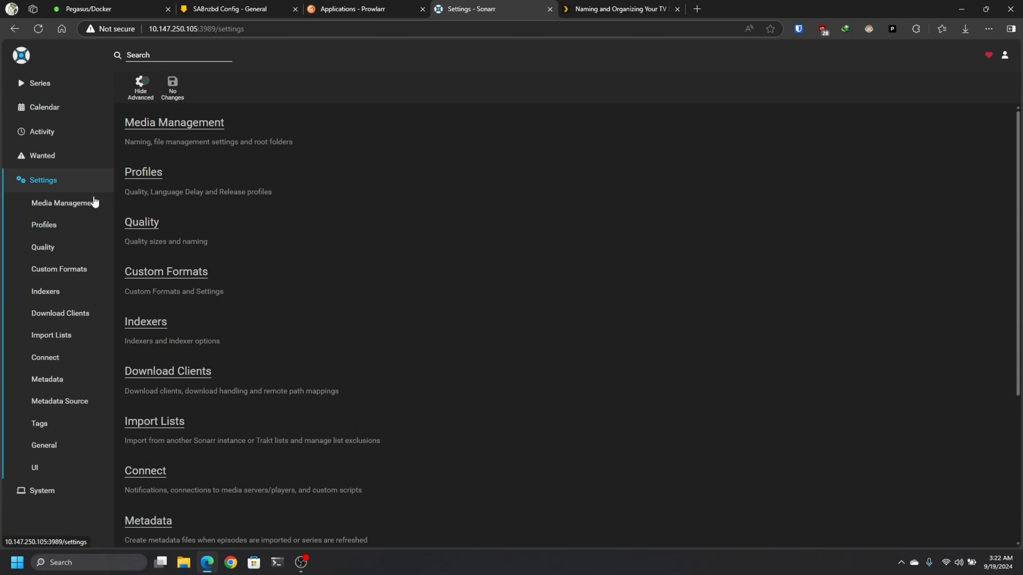
{"action": "left_click", "coordinate": [153, 321]}
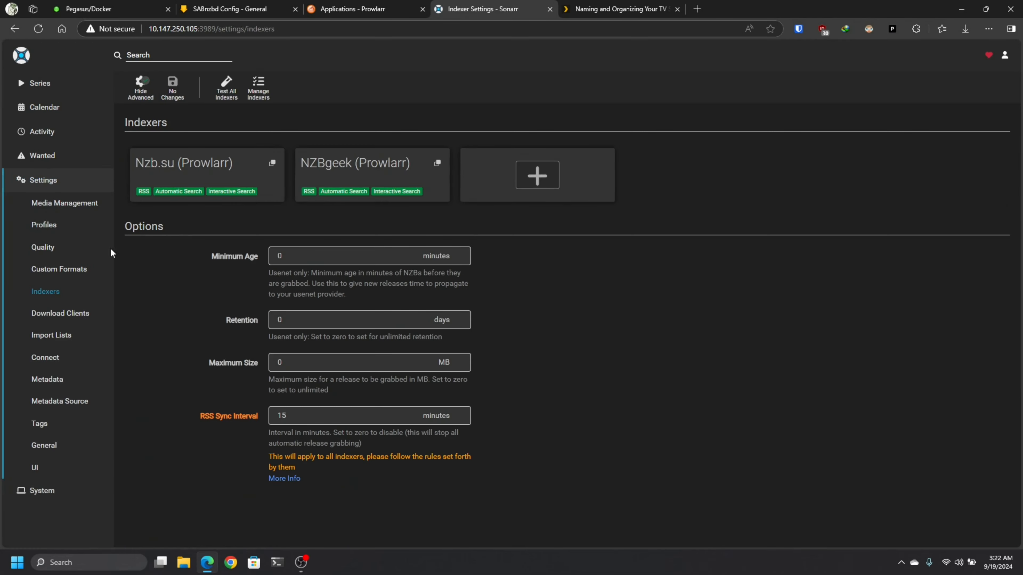
{"action": "left_click", "coordinate": [61, 318]}
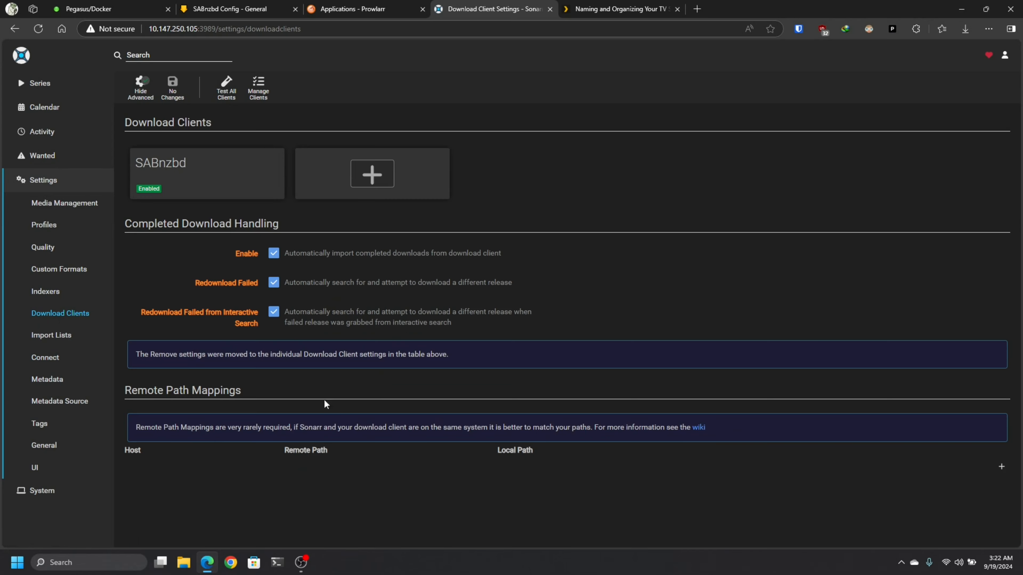